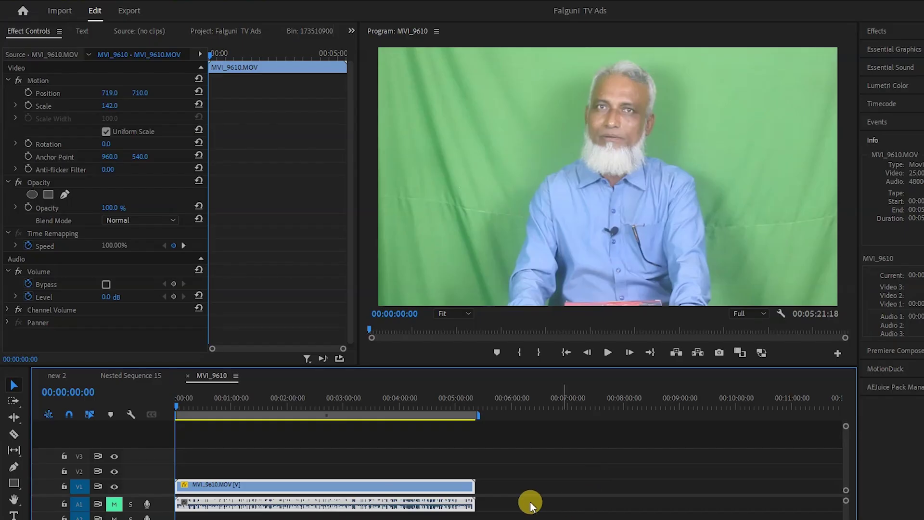
- Scrub the start of the MVI_9610 sequence to review the green-screen footage
left_click_drag(178, 409, 154, 443)
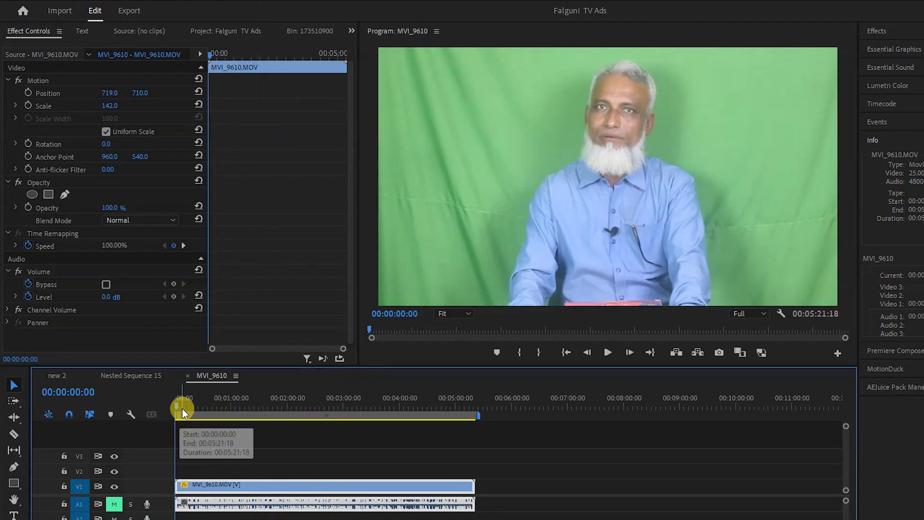
left_click_drag(177, 406, 171, 433)
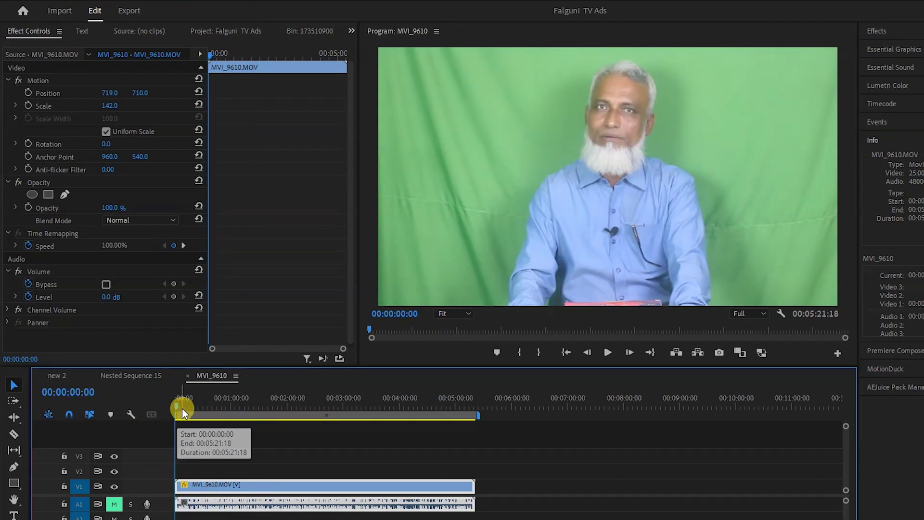
left_click_drag(181, 406, 172, 427)
- Find the Ultra Key effect by searching for "ultra" and apply it to the MVI_9610.MOV clip on V1
left_click(275, 443)
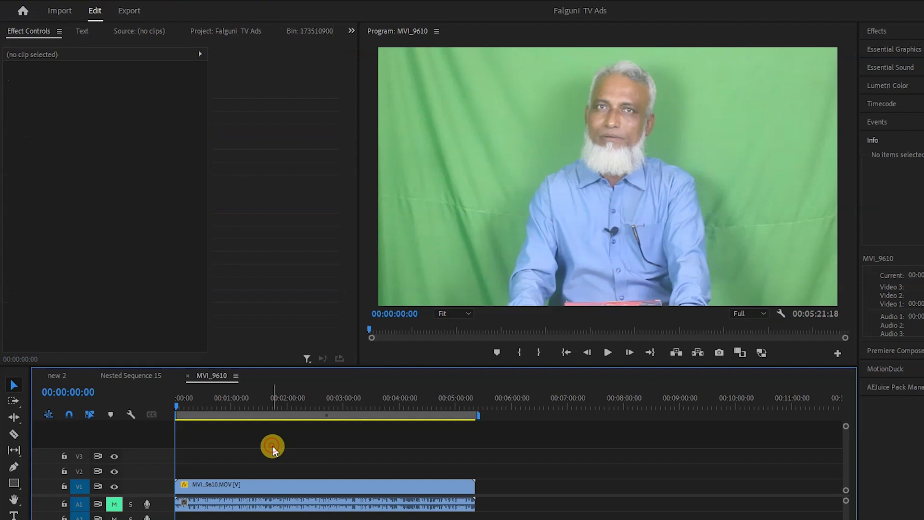
left_click(186, 490)
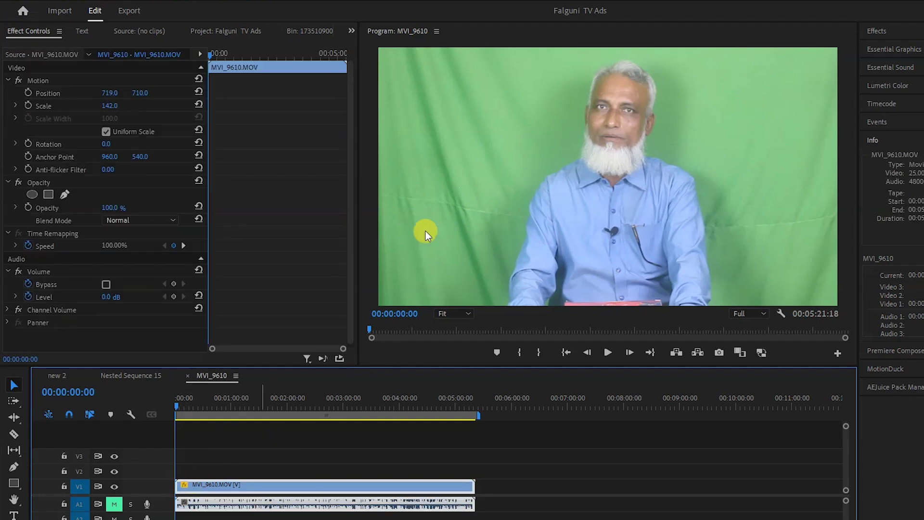
left_click(894, 37)
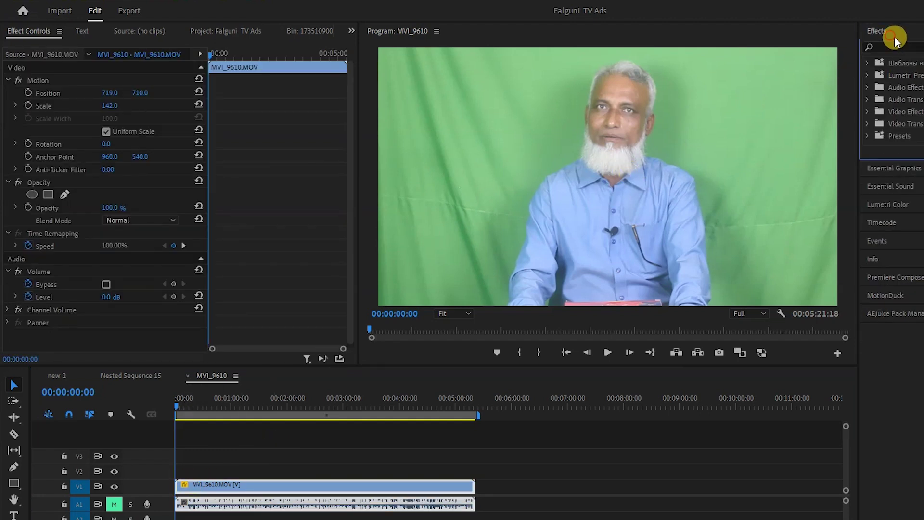
left_click(905, 49)
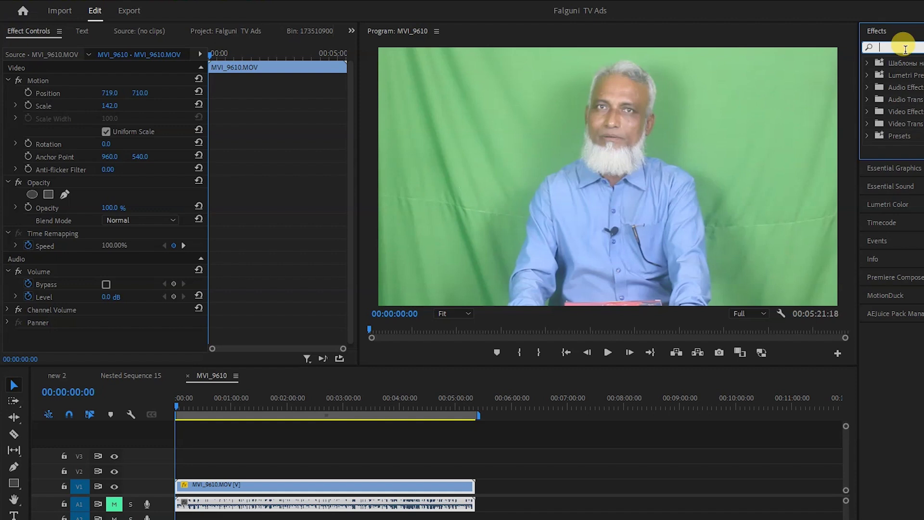
type("u")
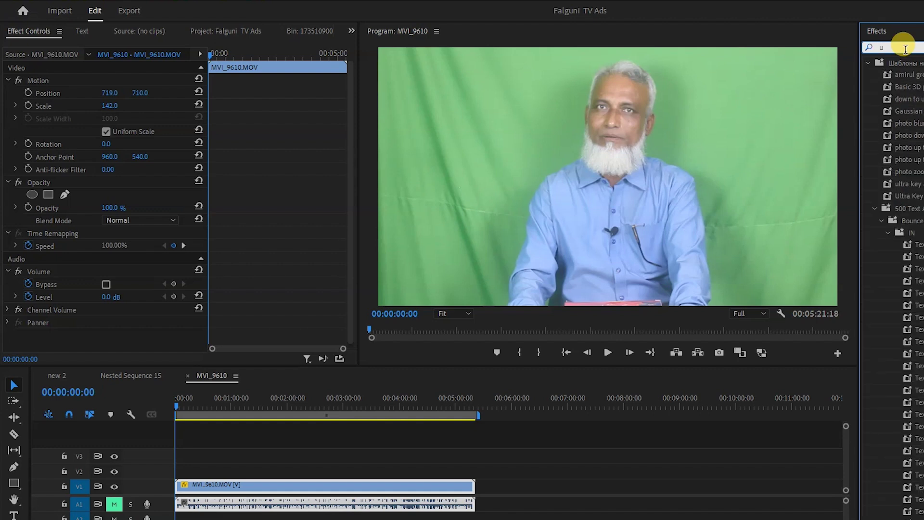
type("ltra")
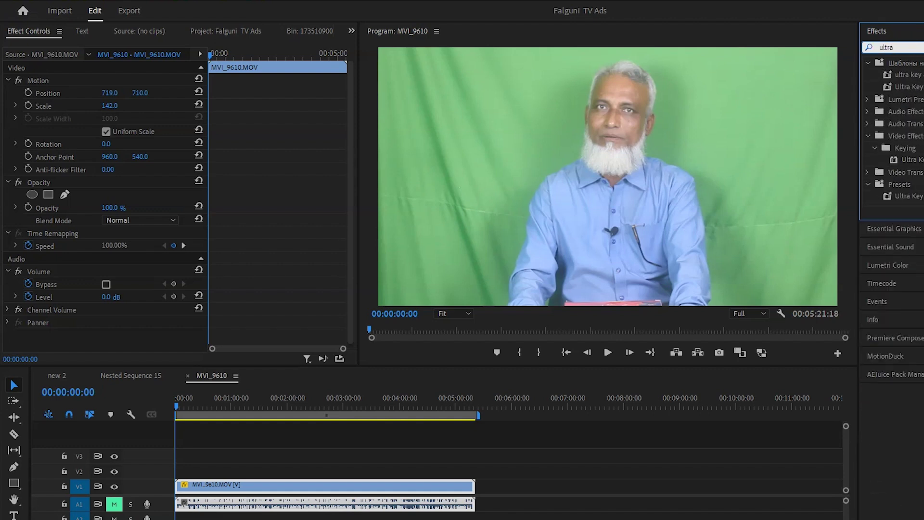
left_click(908, 160)
left_click_drag(907, 160, 284, 491)
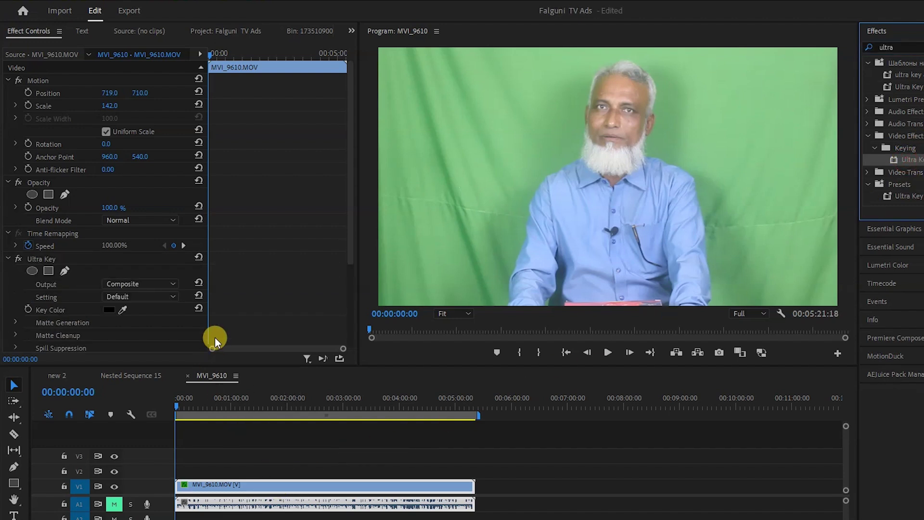
- Sample the bright green backdrop beside the man's head as the Ultra Key colour and scrub the clip to check the key
scroll(107, 244, "down", 1)
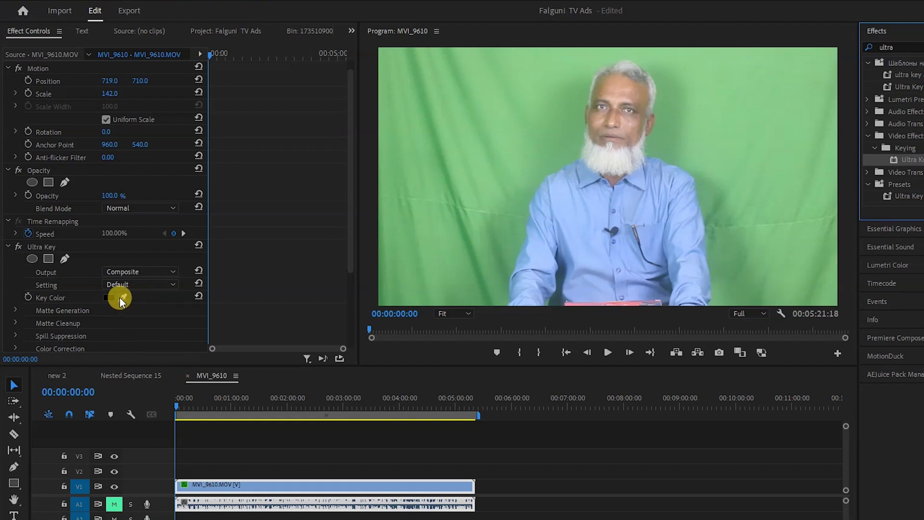
left_click_drag(119, 297, 743, 91)
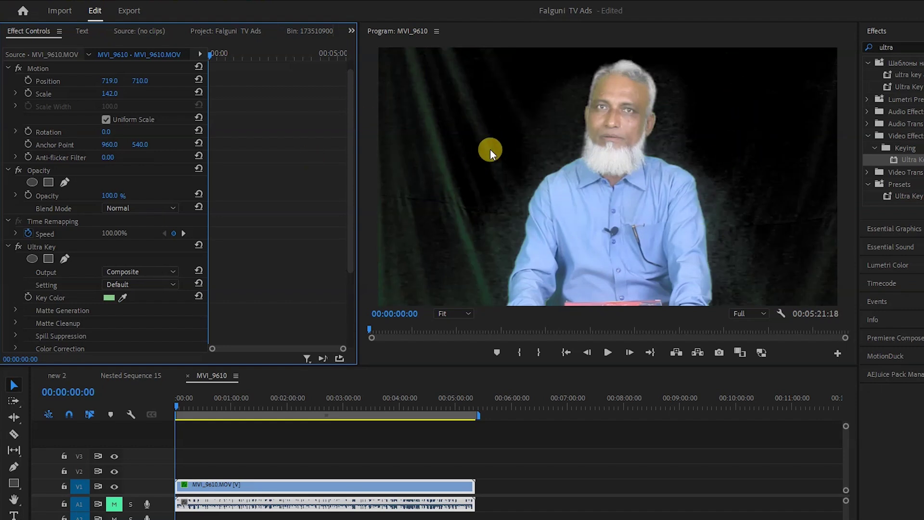
key("Right")
left_click(185, 405)
left_click_drag(204, 409, 273, 425)
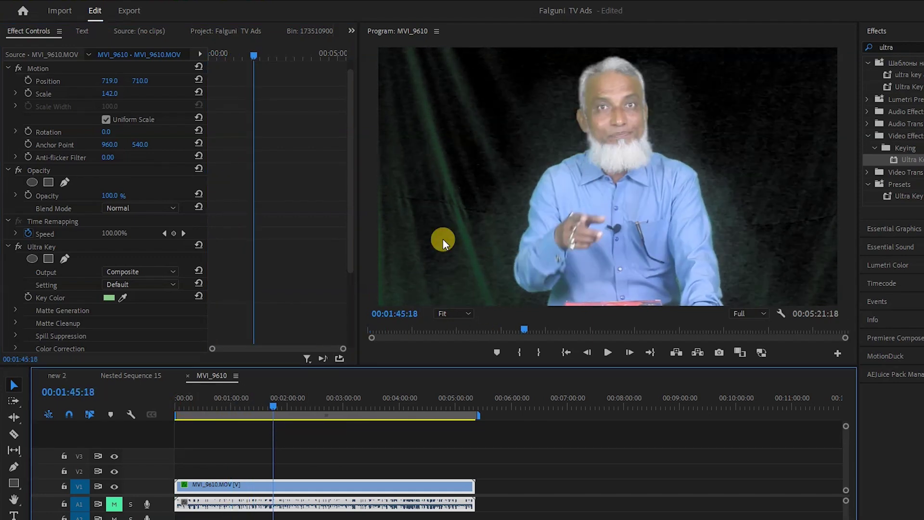
left_click_drag(383, 420, 165, 426)
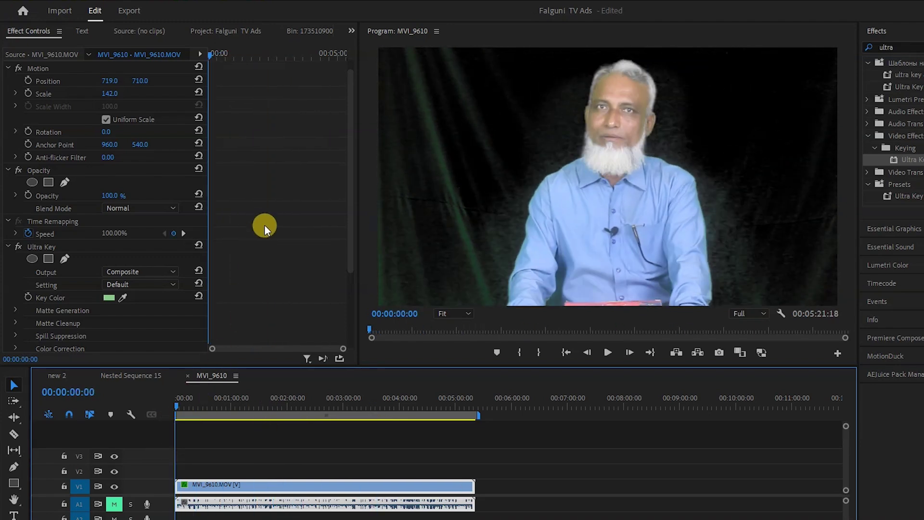
- Set the Ultra Key output to Alpha Channel
scroll(264, 225, "down", 2)
left_click(120, 260)
left_click(117, 239)
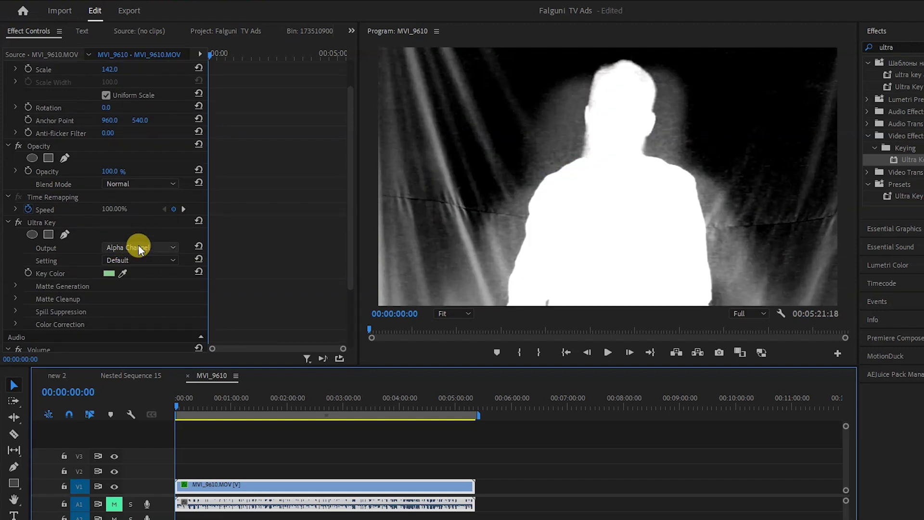
left_click(139, 246)
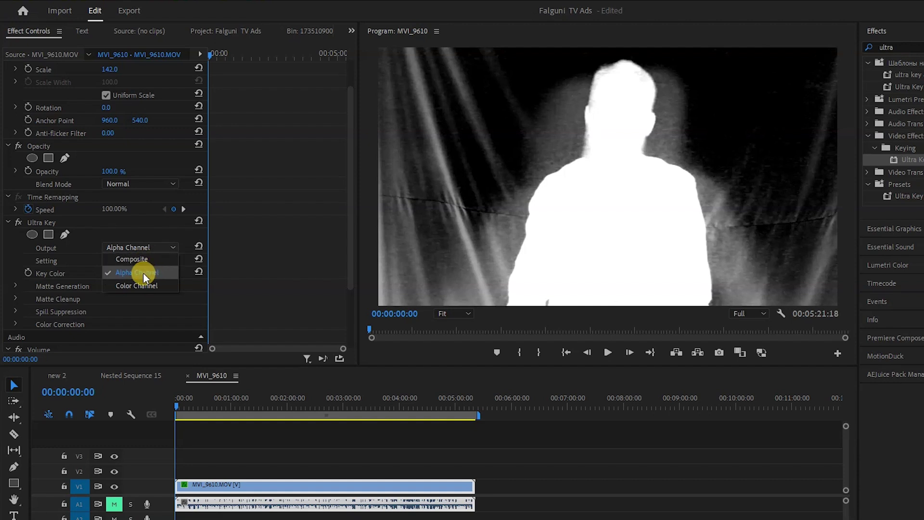
left_click(143, 273)
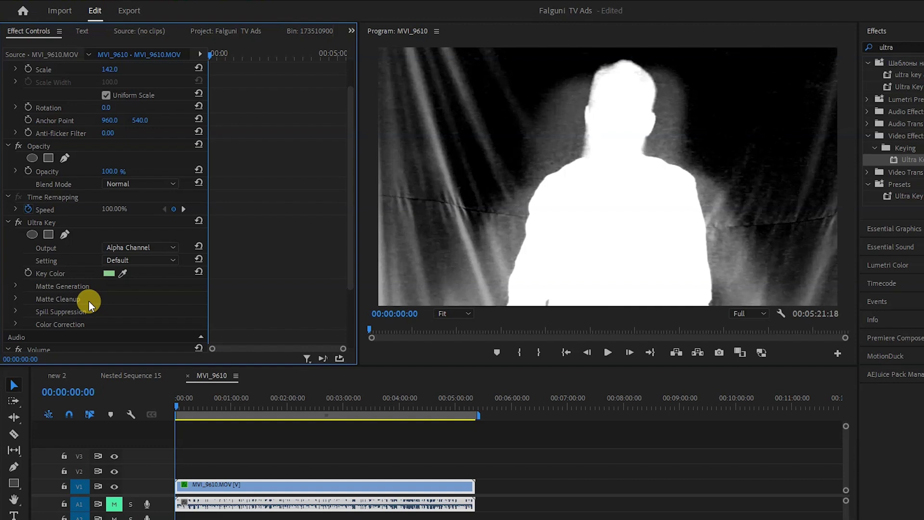
scroll(89, 293, "down", 1)
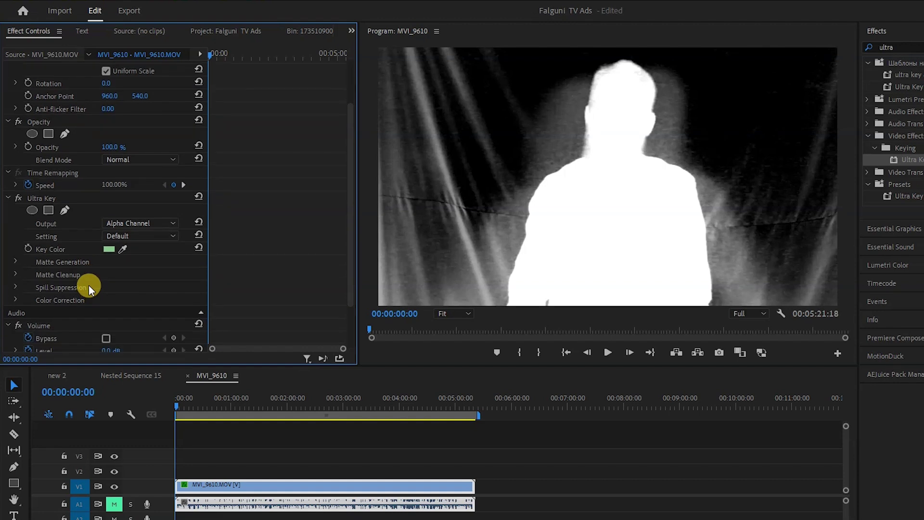
left_click(15, 262)
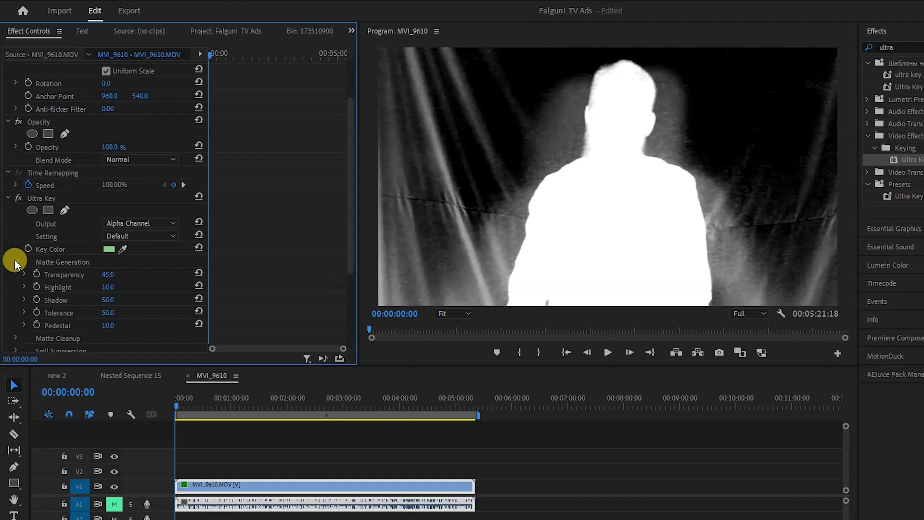
left_click(14, 260)
left_click(152, 223)
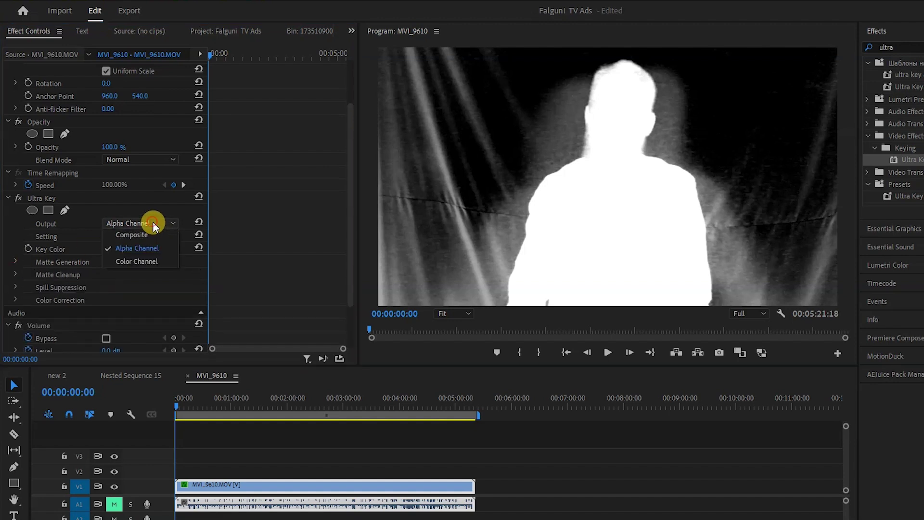
left_click(140, 249)
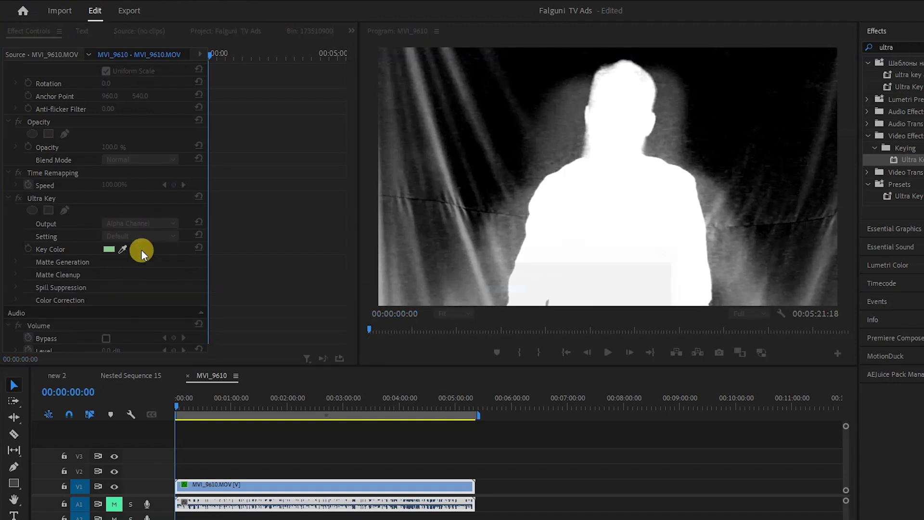
- Set the Ultra Key setting to Aggressive and scrub the clip to check the matte
left_click(152, 235)
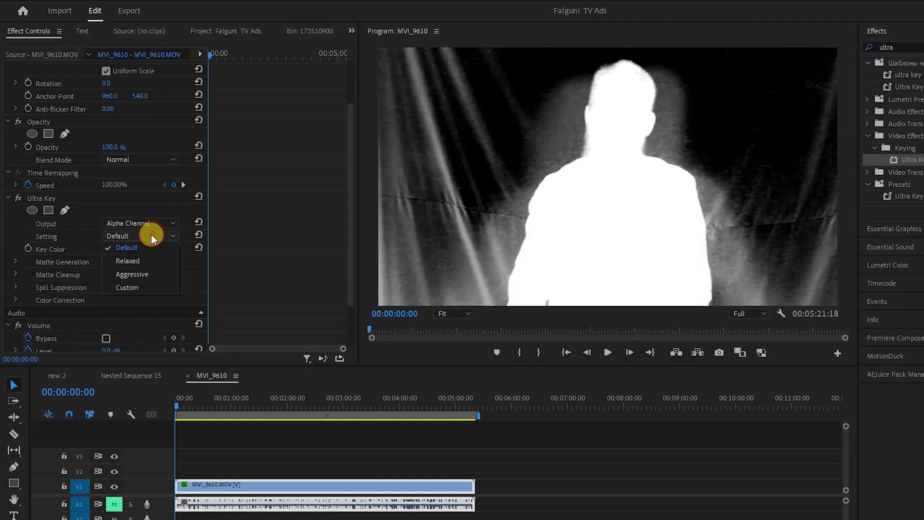
left_click(144, 274)
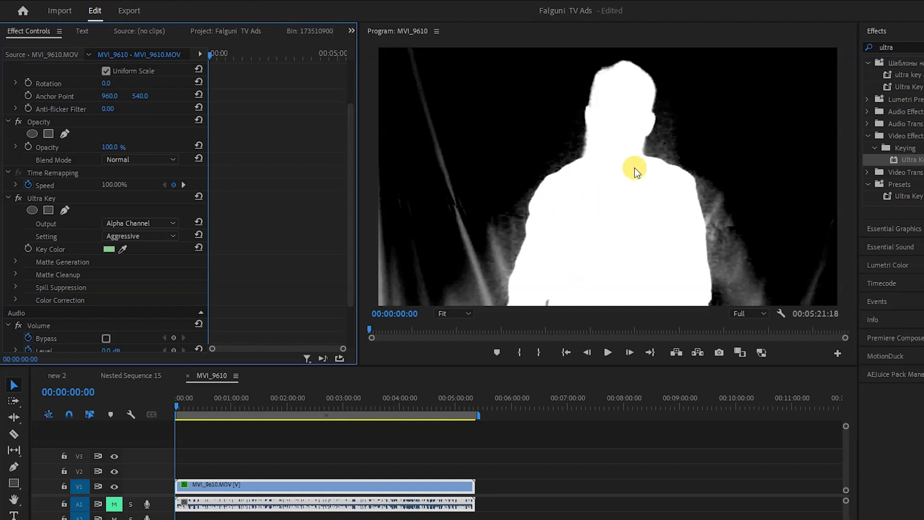
left_click_drag(179, 402, 77, 355)
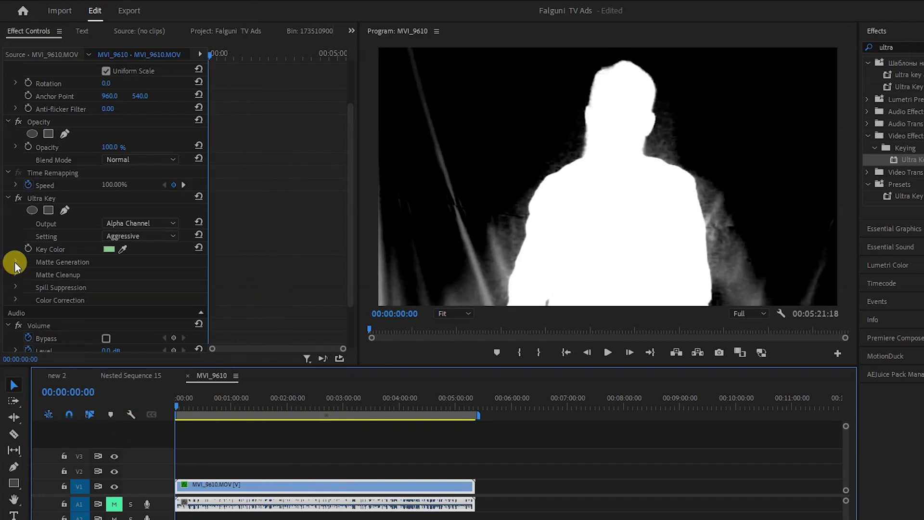
- Resample the Ultra Key colour from the darker green beside the man's neck and scrub through the clip to check the matte
left_click(111, 250)
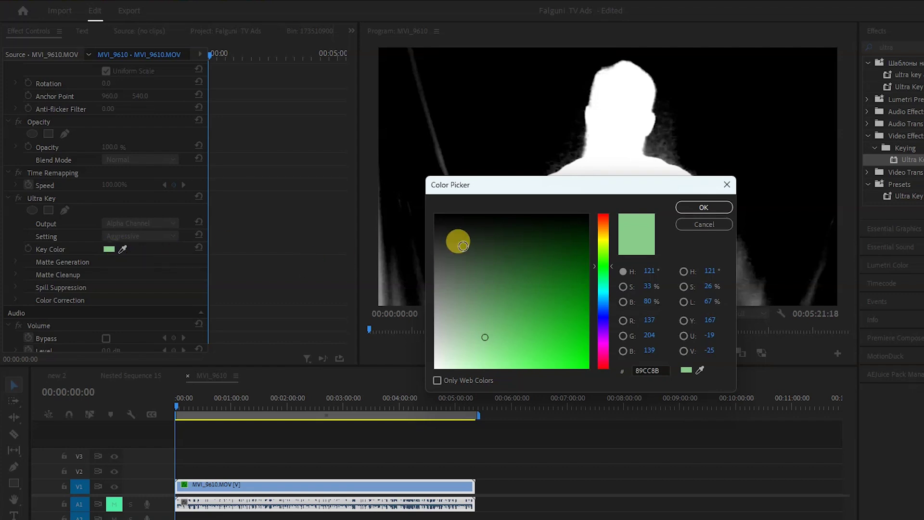
left_click(705, 225)
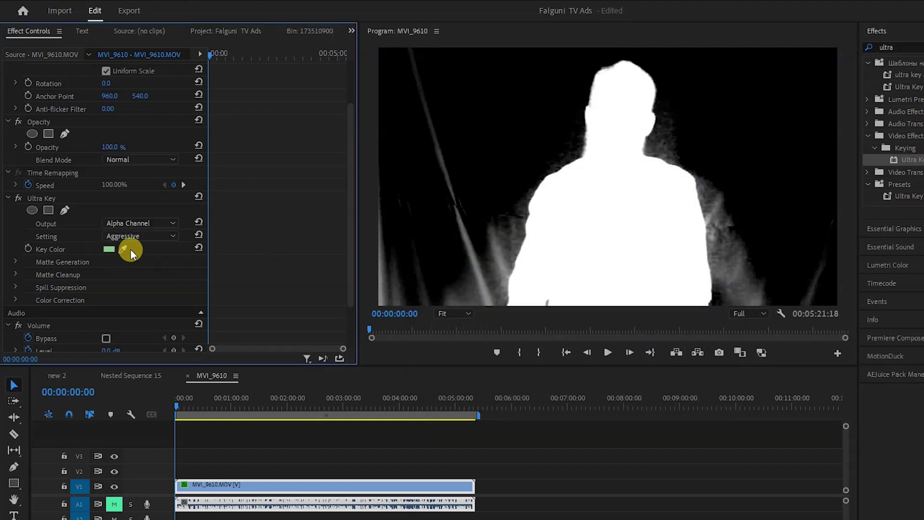
left_click_drag(126, 244, 558, 140)
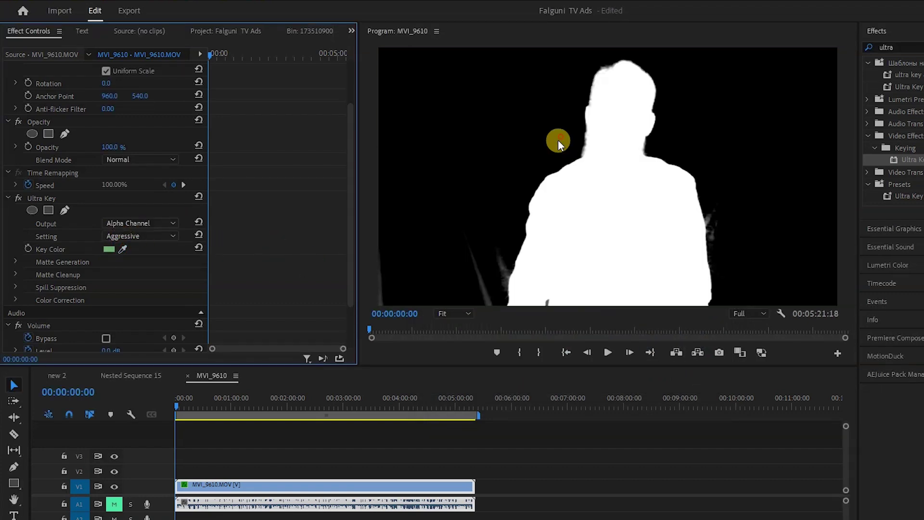
left_click_drag(178, 405, 397, 459)
- Switch the Ultra Key output to Composite and scrub back to the clip's start to review the keyed footage
left_click(146, 223)
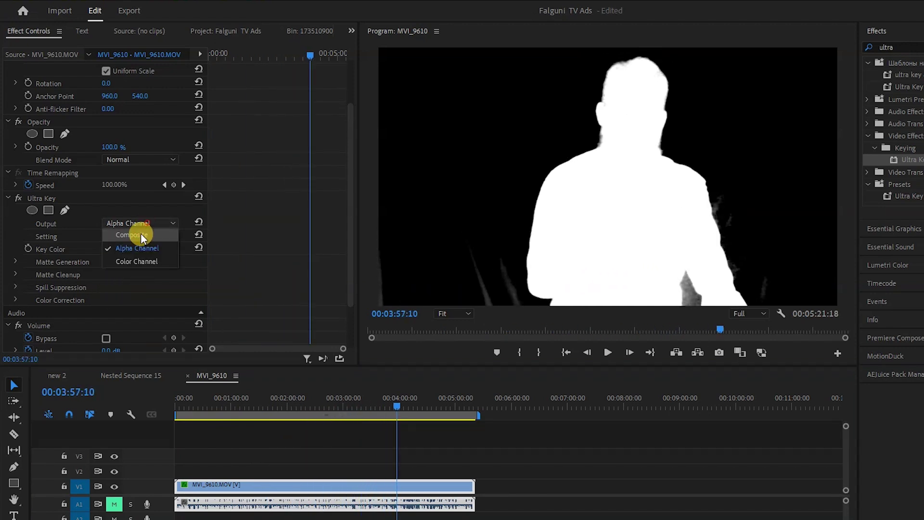
left_click(140, 234)
left_click_drag(396, 405, 129, 420)
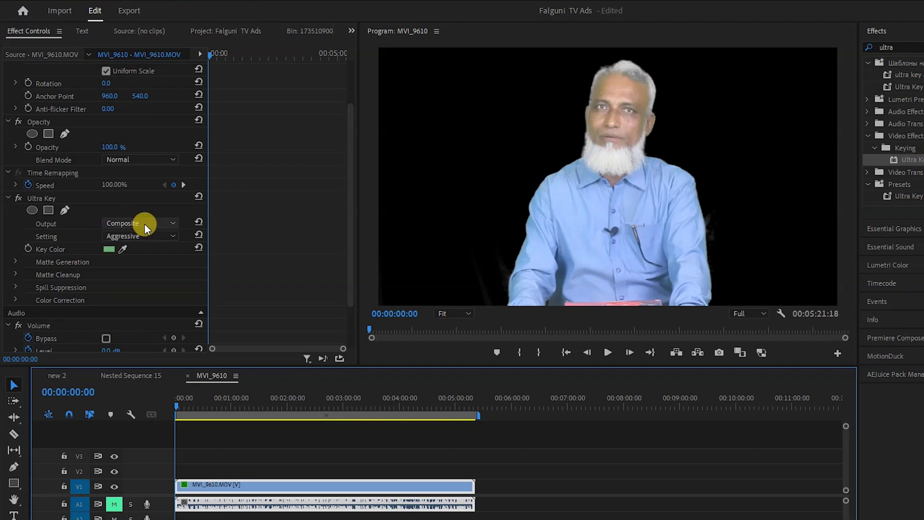
- Return the Ultra Key output to Alpha Channel and save the project
left_click(129, 220)
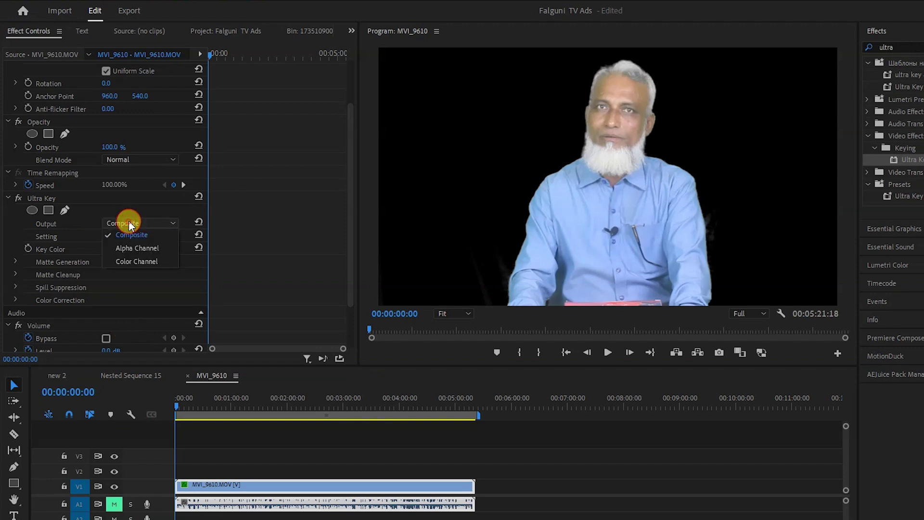
left_click(135, 249)
left_click(176, 405)
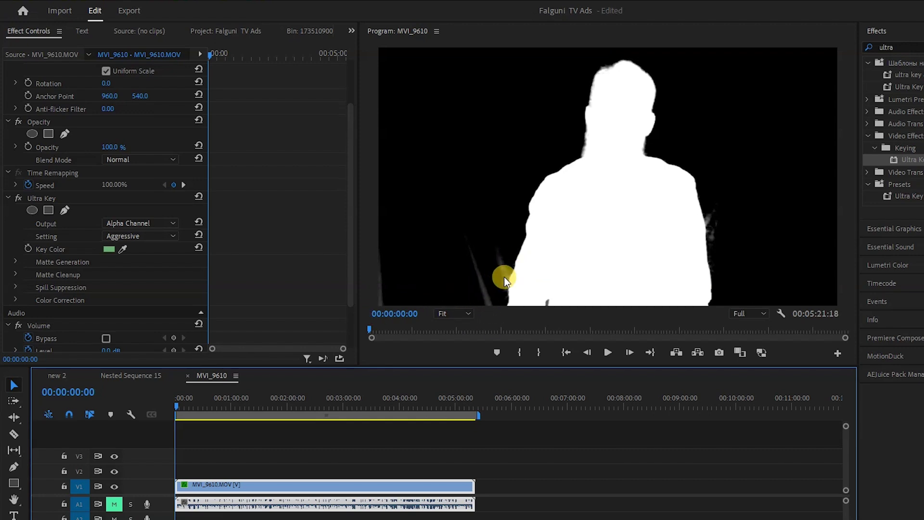
key("ctrl+s")
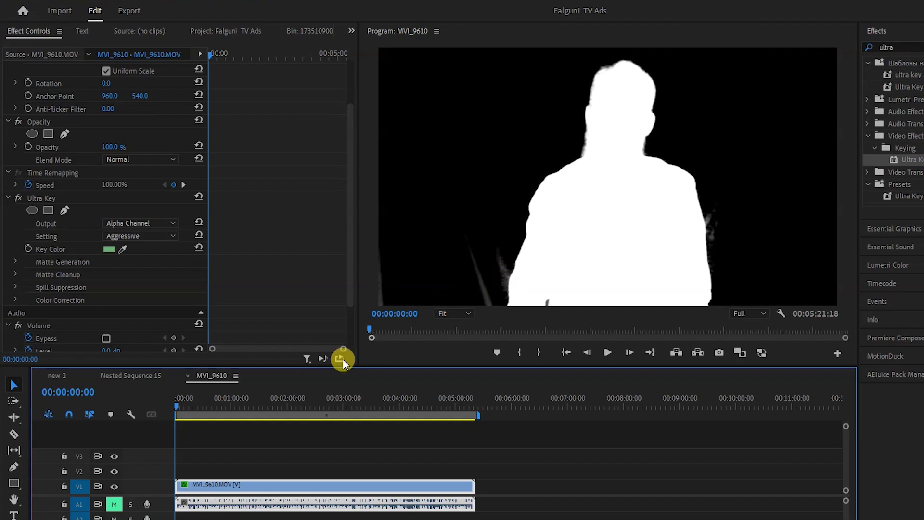
mouse_move(175, 406)
left_mouse_down()
mouse_move(321, 435)
mouse_move(342, 429)
mouse_move(185, 440)
mouse_move(173, 414)
left_mouse_up()
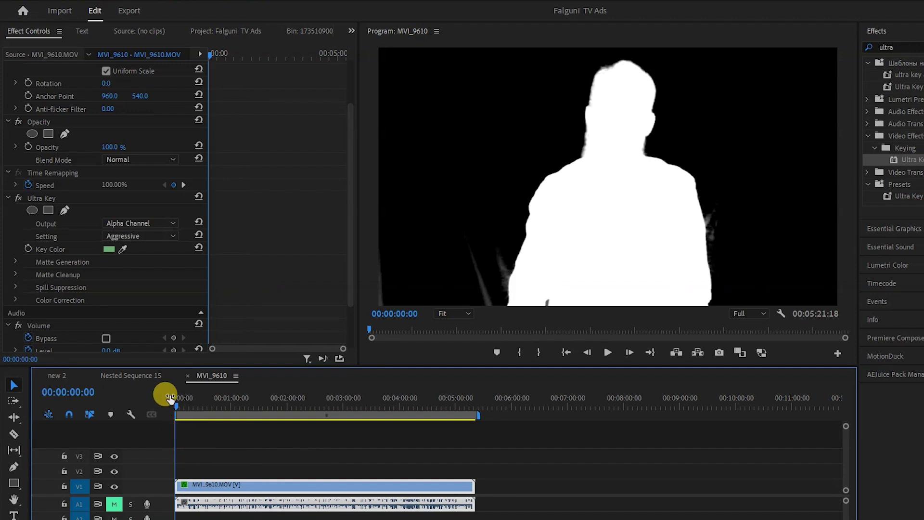
- Set the Ultra Key setting to Custom with the output on Alpha Channel
left_click(154, 235)
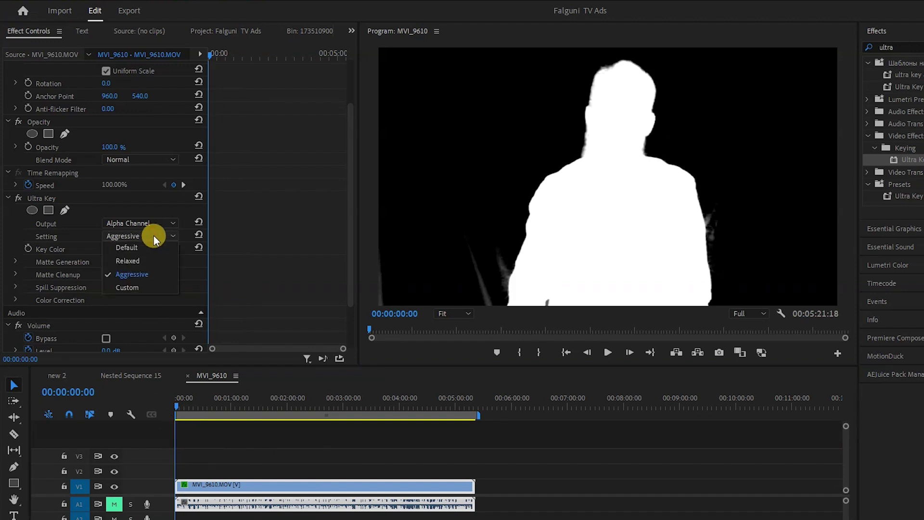
left_click(132, 283)
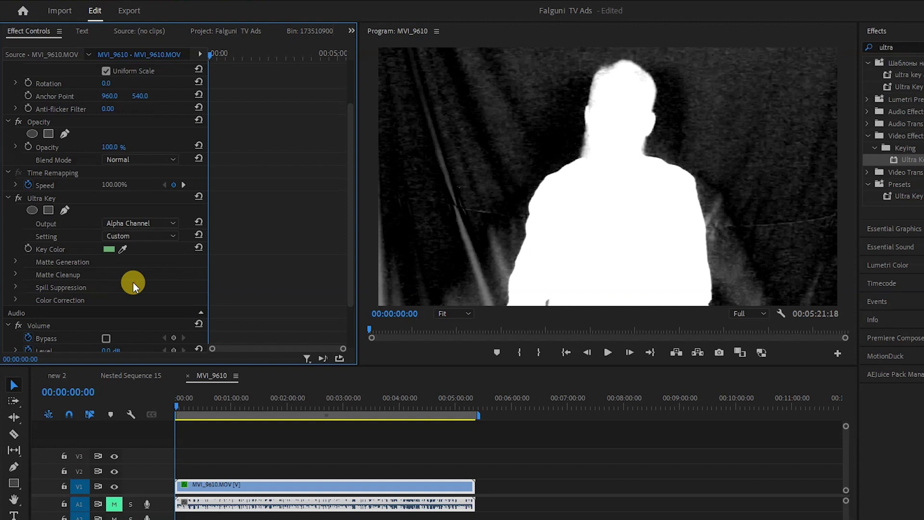
left_click(131, 222)
left_click(128, 249)
- Try the Ultra Key effect's Relaxed setting, then switch it to Aggressive
left_click(133, 236)
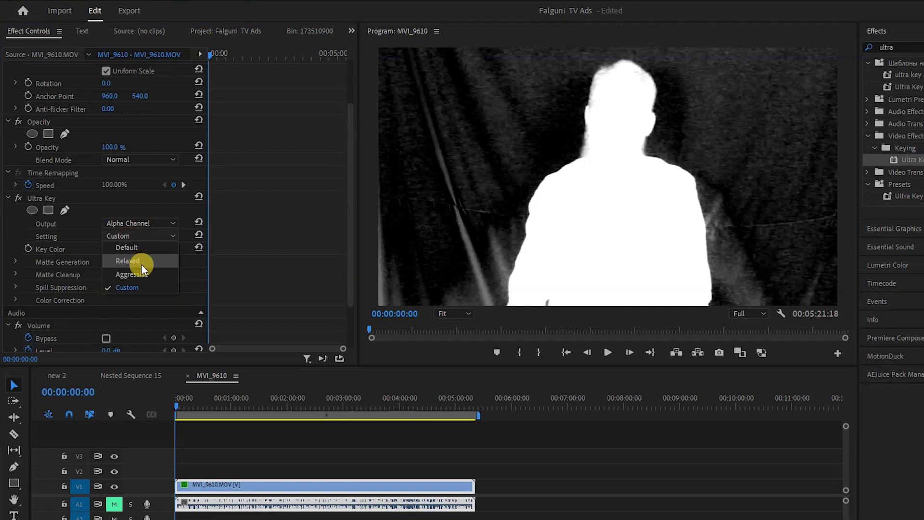
left_click(138, 258)
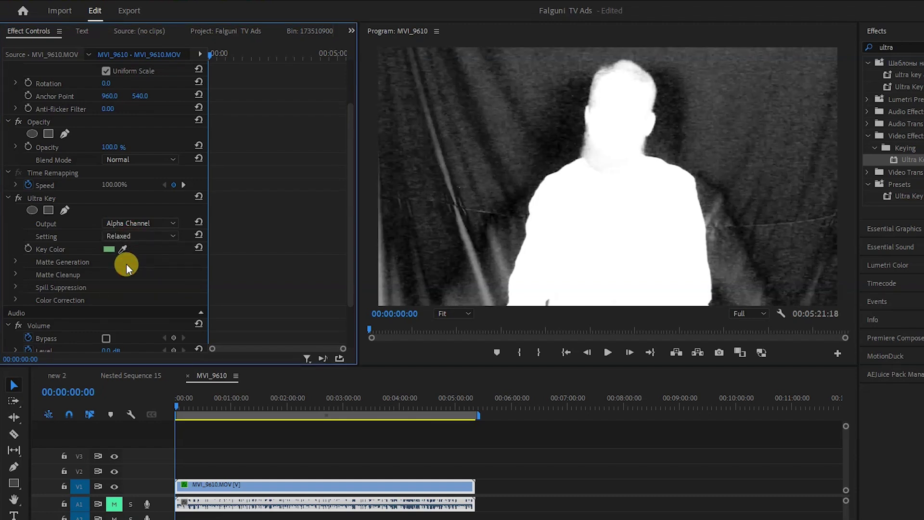
left_click(131, 236)
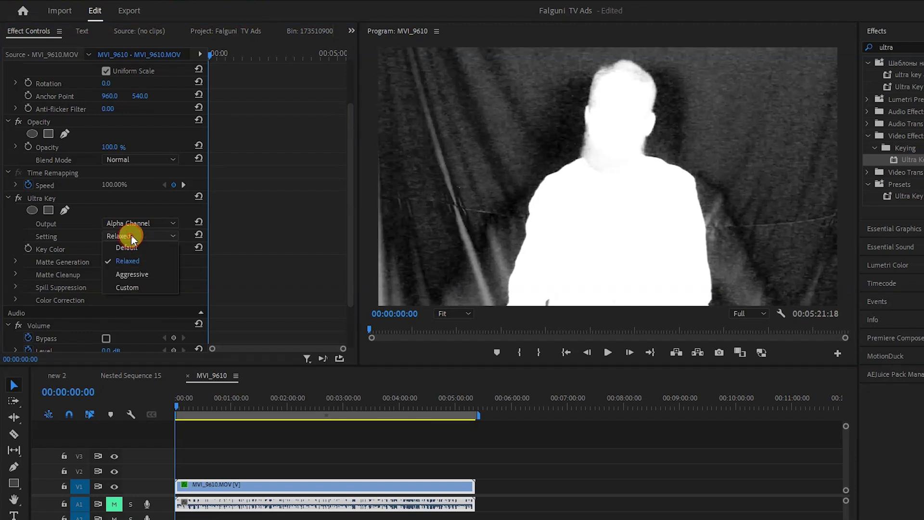
left_click(145, 274)
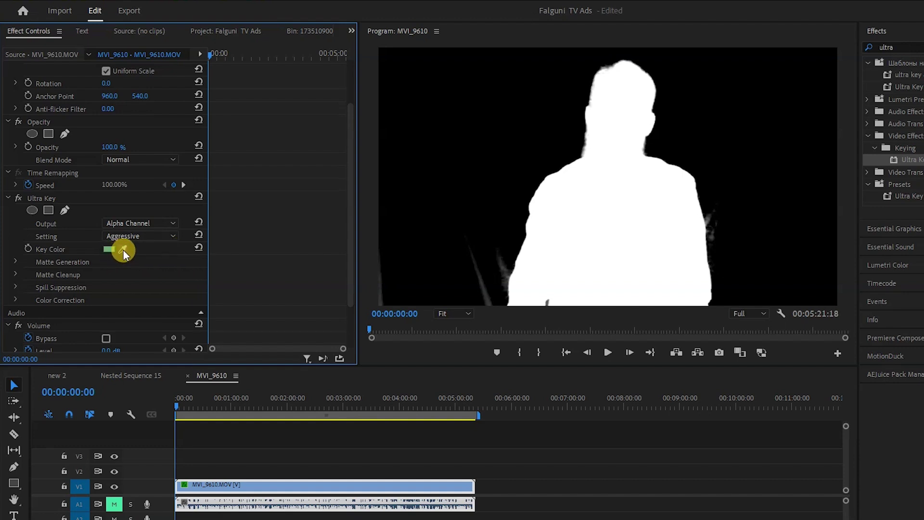
- Scrub the clip to about 00:04:25 and switch the Ultra Key output to Composite to review the Aggressive key
left_click_drag(120, 249, 670, 113)
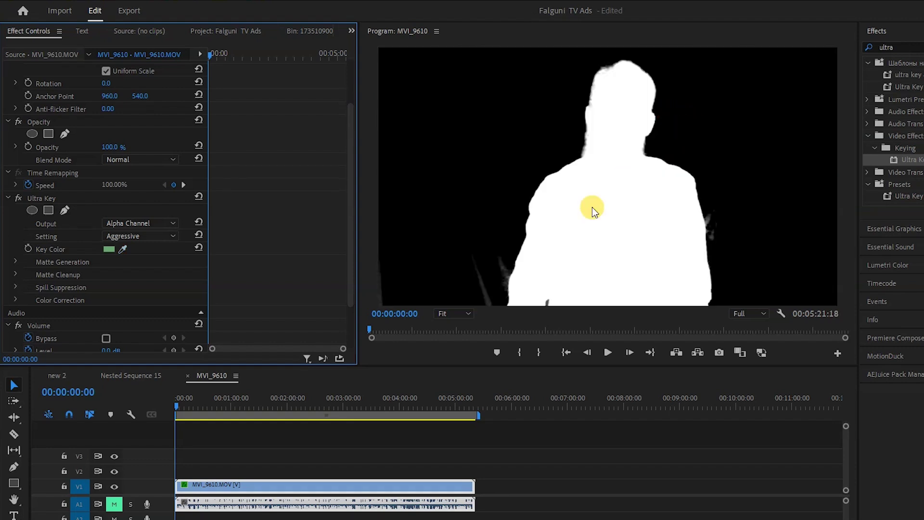
left_click_drag(175, 405, 424, 478)
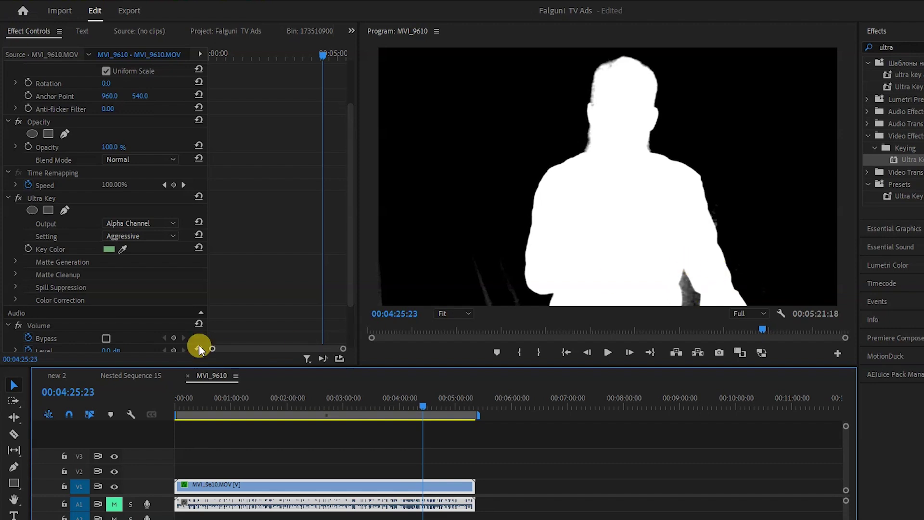
left_click(149, 225)
left_click(151, 234)
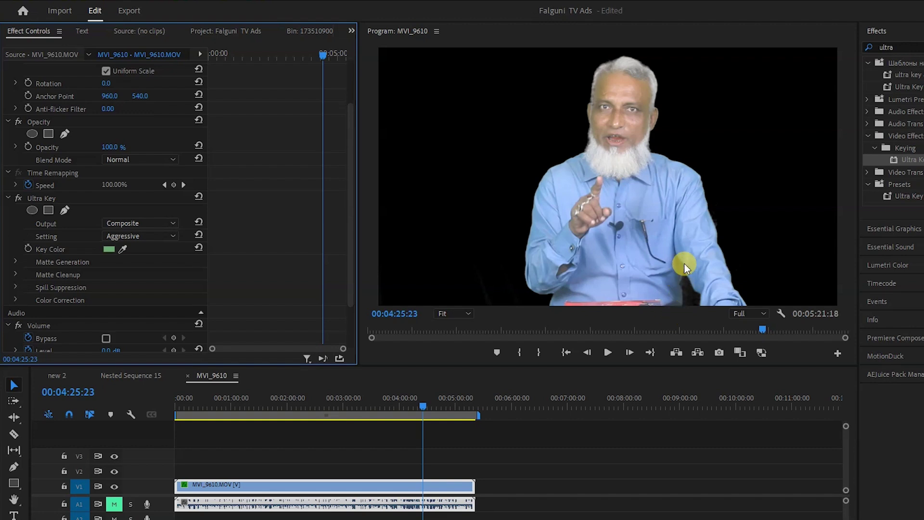
- Return the Ultra Key output to Alpha Channel with the Custom setting and save the project
left_click(73, 199)
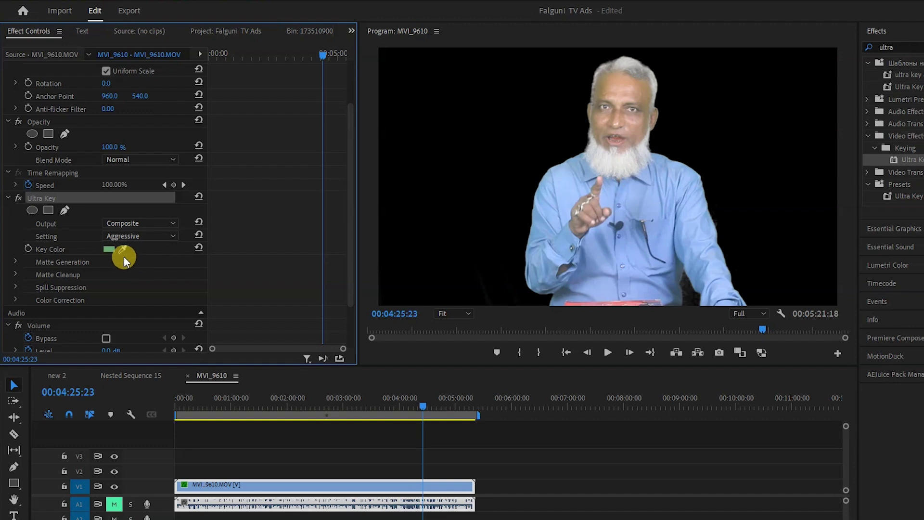
left_click(145, 224)
left_click(145, 246)
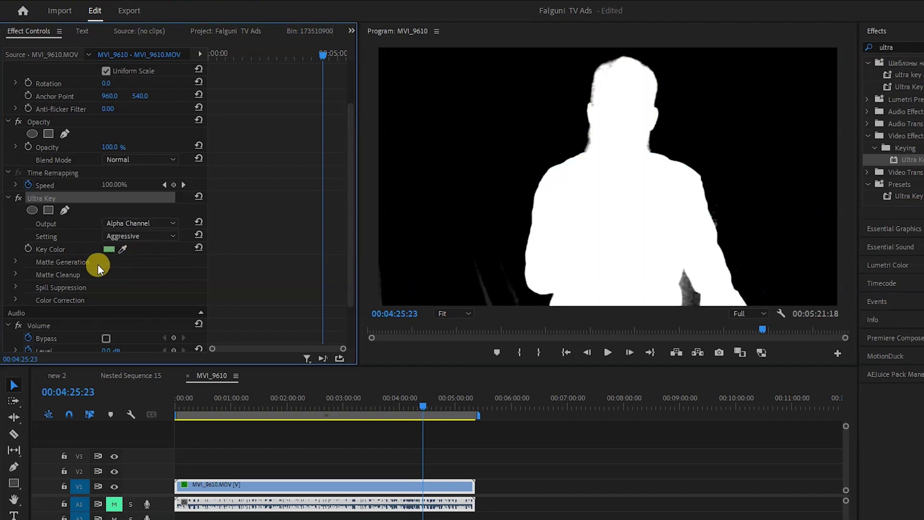
left_click(141, 235)
left_click(141, 283)
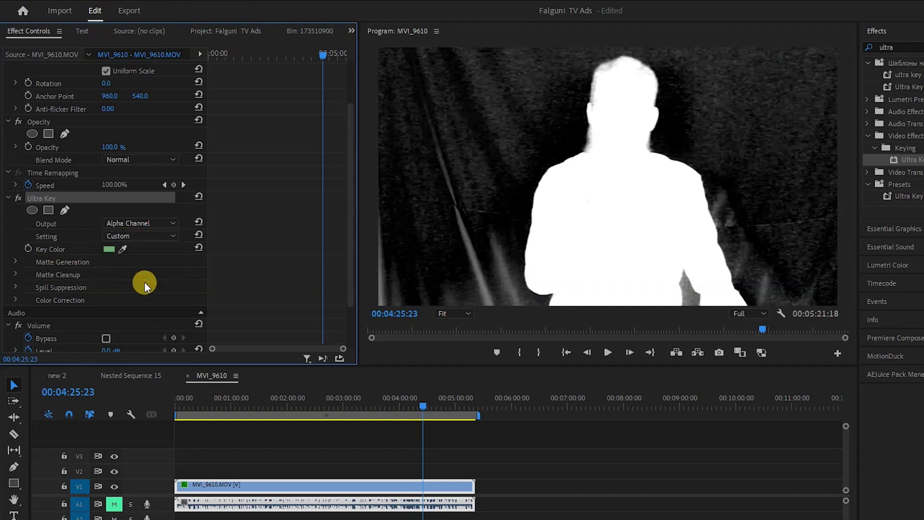
key("ctrl+s")
- In the Ultra Key Matte Generation settings, lower Shadow to 1 and Highlight to 0
left_click(17, 261)
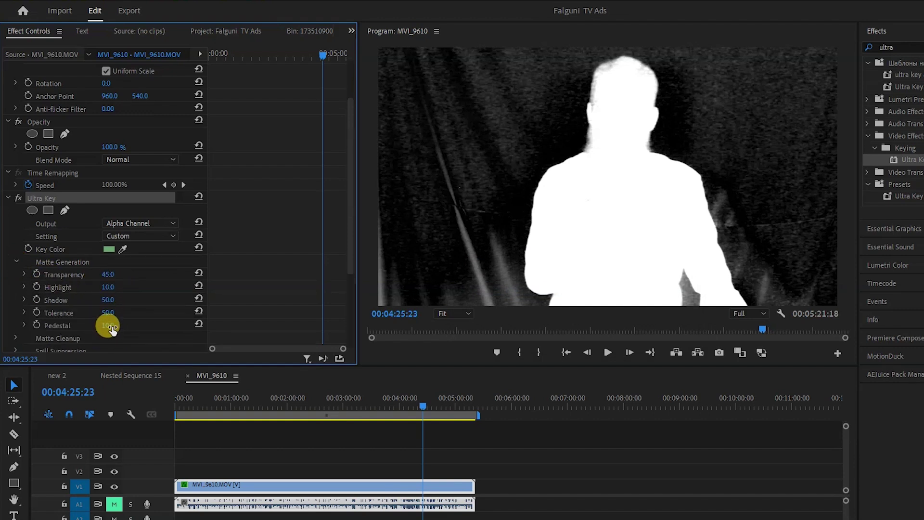
left_click_drag(110, 303, 86, 303)
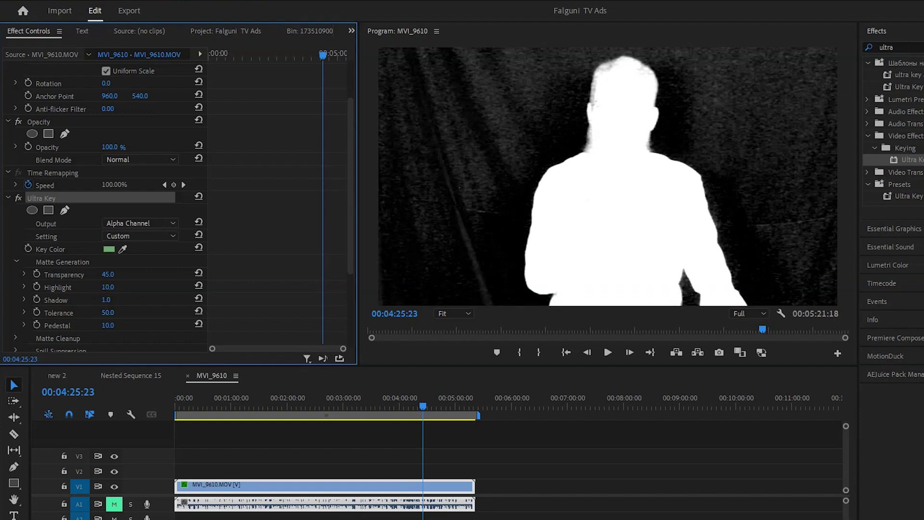
left_click_drag(109, 289, 96, 288)
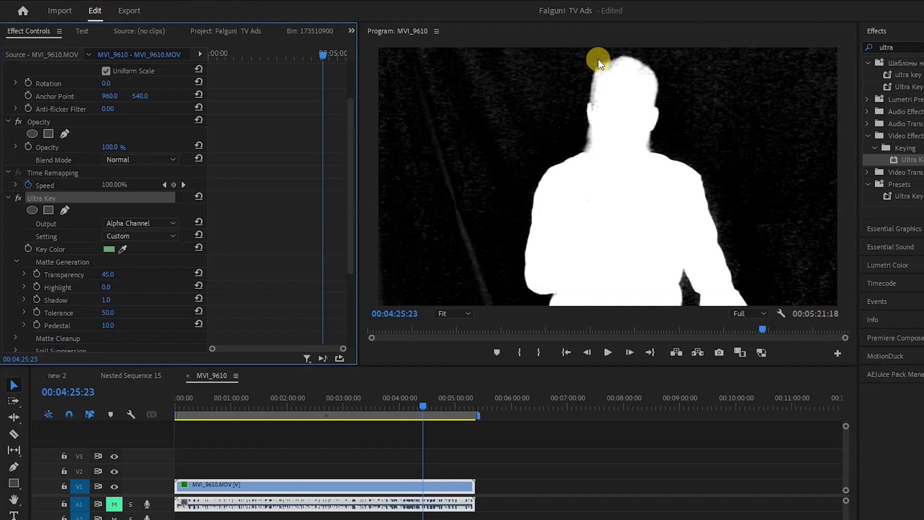
- Switch the Ultra Key output to Composite and scrub back to the clip's start to check the keyed footage
left_click(152, 225)
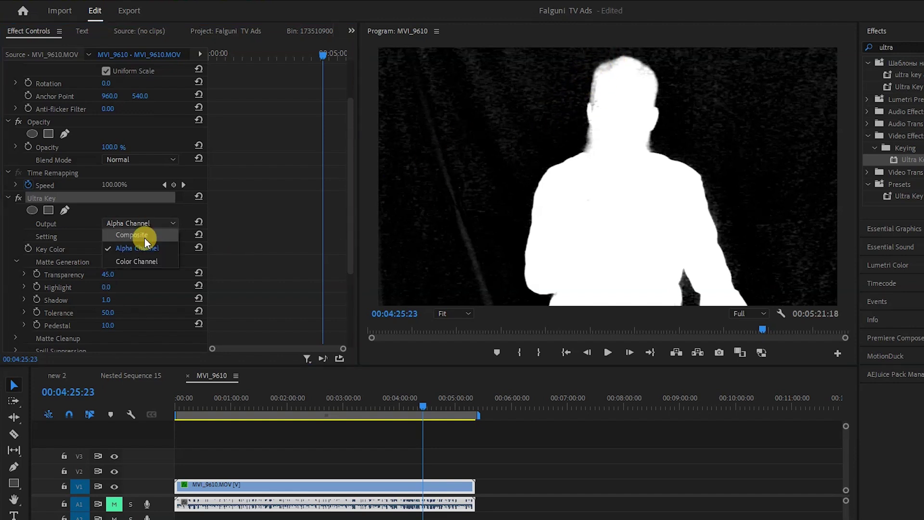
left_click(145, 233)
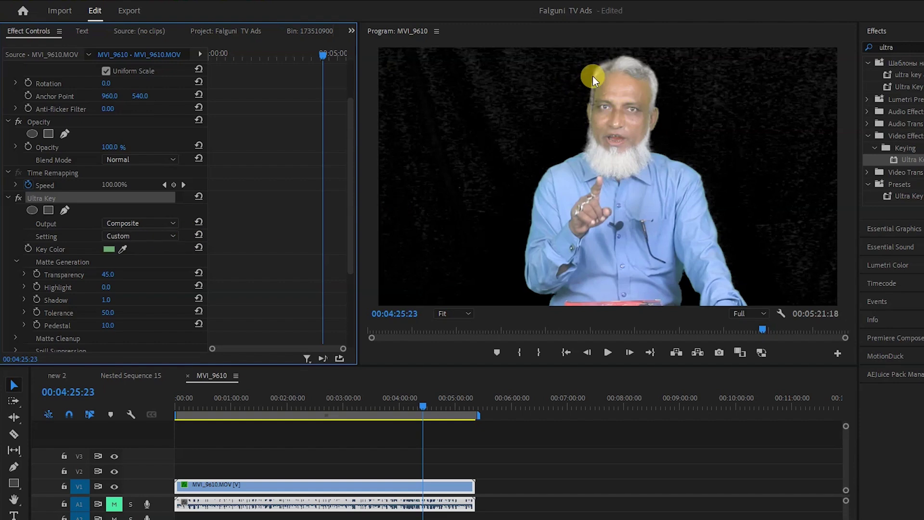
left_click_drag(412, 408, 128, 426)
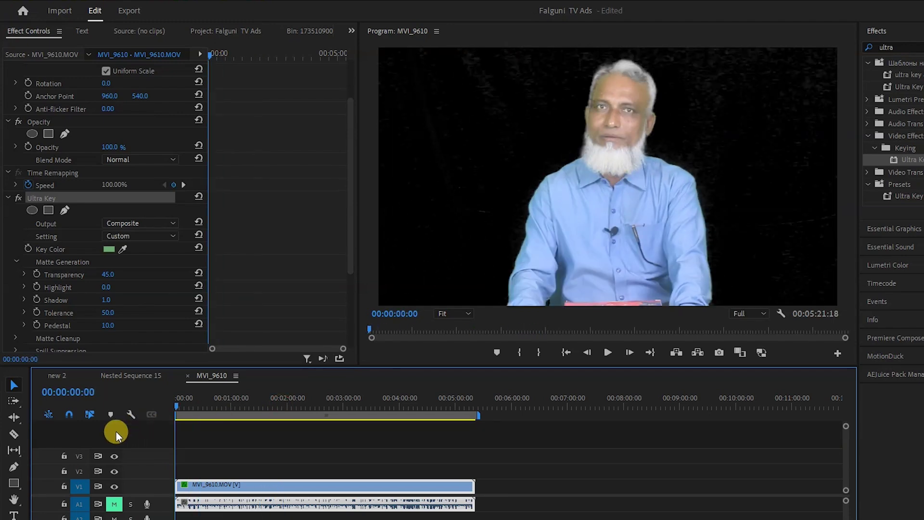
- Raise the matte's Tolerance to 100 and scrub to about 00:00:38 to check the edges around the man
scroll(172, 252, "down", 1)
left_click_drag(116, 288, 183, 288)
mouse_move(108, 287)
left_mouse_down()
mouse_move(58, 288)
mouse_move(144, 288)
mouse_move(113, 286)
left_mouse_up()
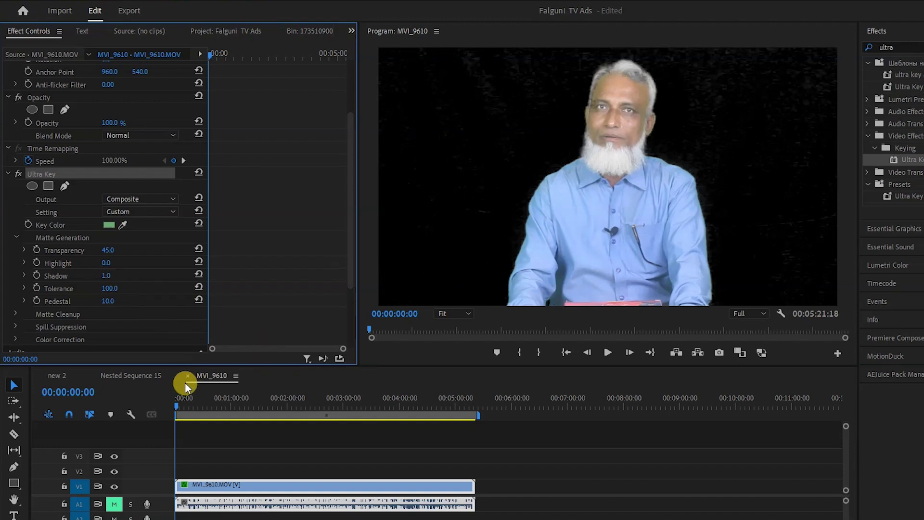
left_click_drag(180, 406, 213, 403)
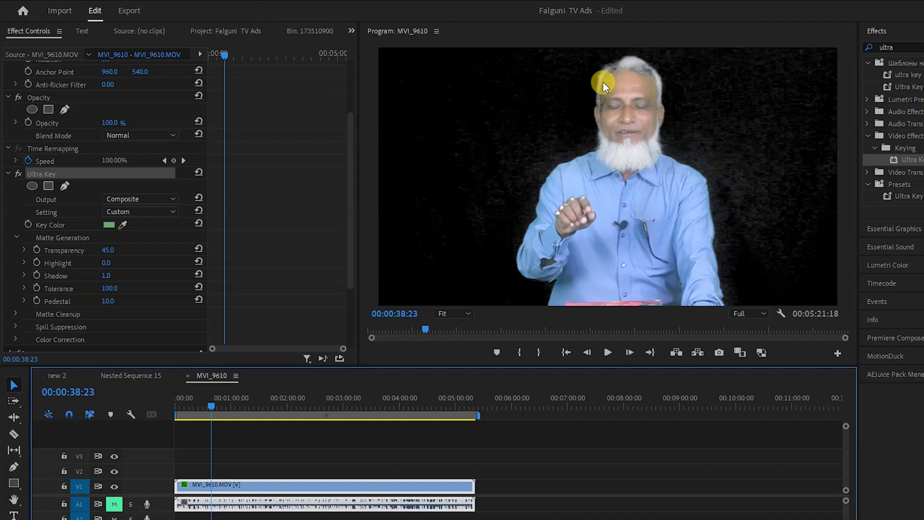
- Try other Transparency values for the matte at the current frame
left_click_drag(108, 250, 197, 250)
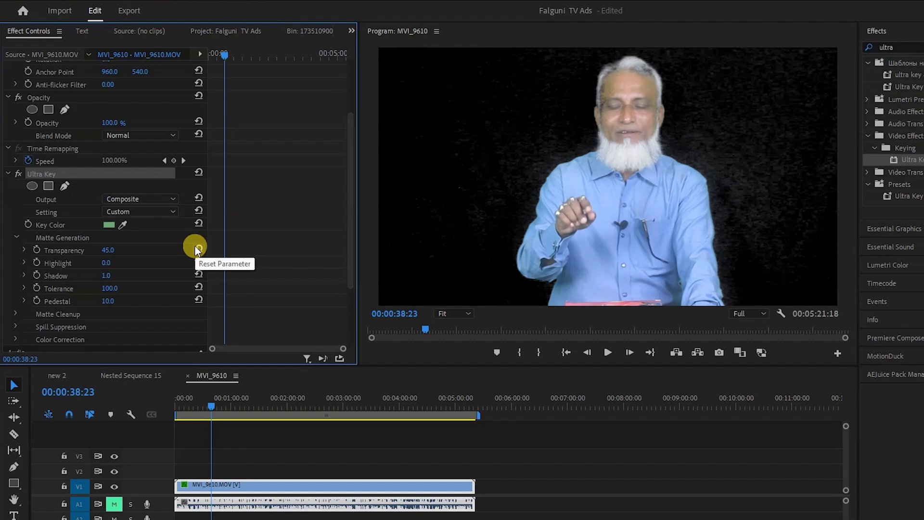
left_click(110, 250)
left_click_drag(110, 250, 124, 278)
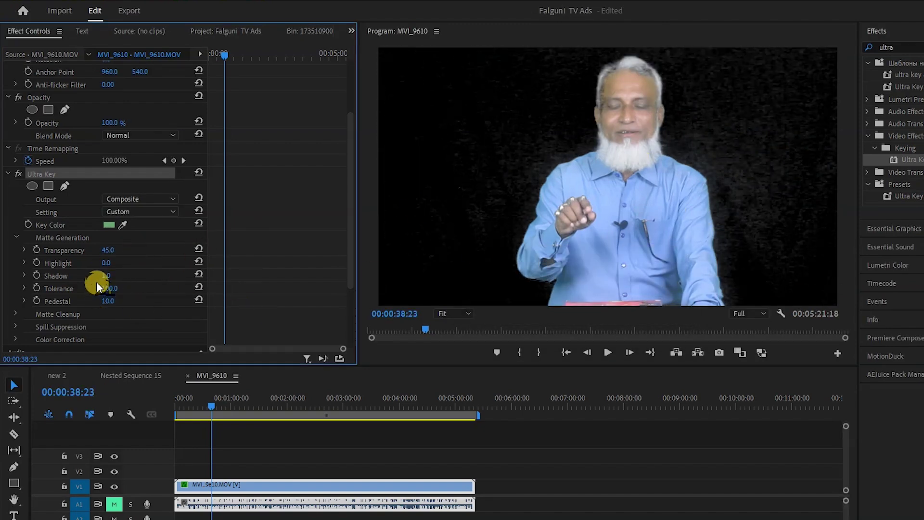
- Set the matte's Shadow to 51 and reset Tolerance to its default
mouse_move(109, 279)
left_mouse_down()
mouse_move(141, 278)
mouse_move(86, 289)
mouse_move(113, 292)
left_mouse_up()
left_click(198, 286)
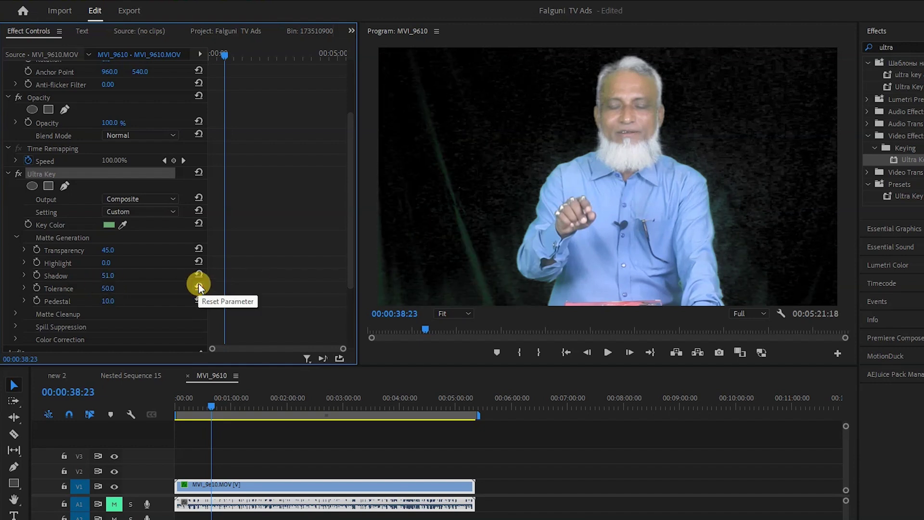
- Expand the Matte Cleanup settings of the Ultra Key effect
scroll(53, 313, "down", 1)
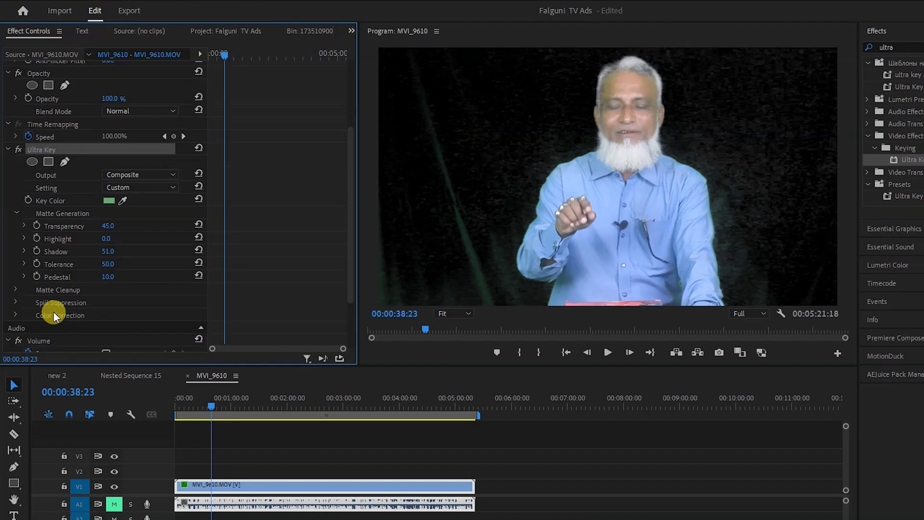
left_click(12, 293)
left_click(15, 289)
scroll(55, 306, "down", 2)
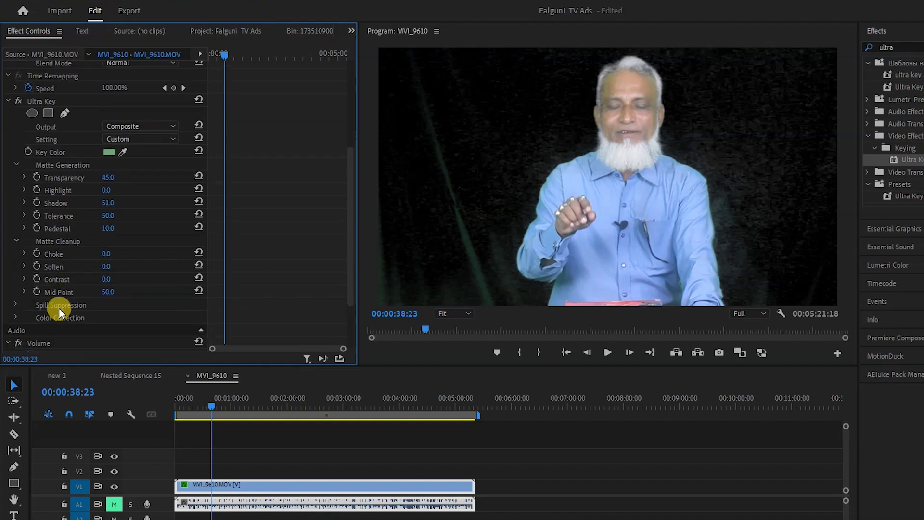
- Try Choke values such as 100 and 58 in Matte Cleanup, undoing each change
left_click_drag(105, 254, 120, 253)
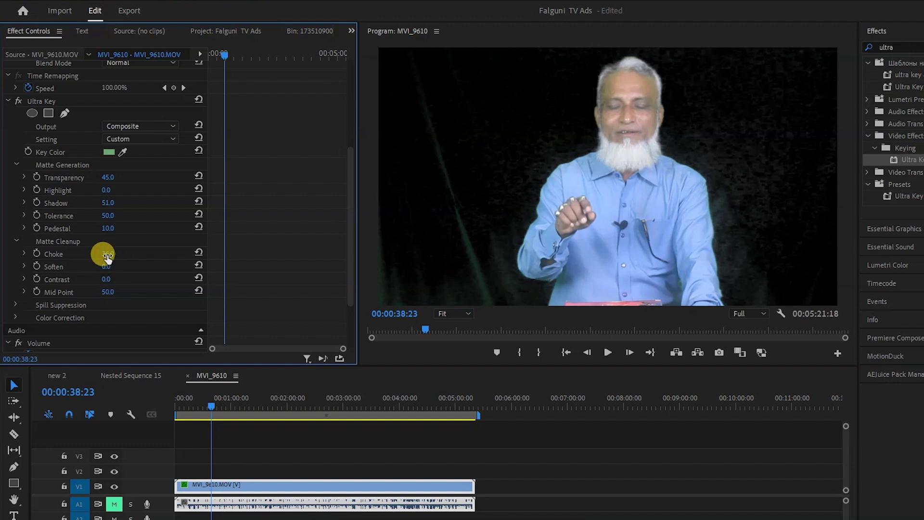
type("100")
key("Return")
key("ctrl+z")
key("ctrl+z")
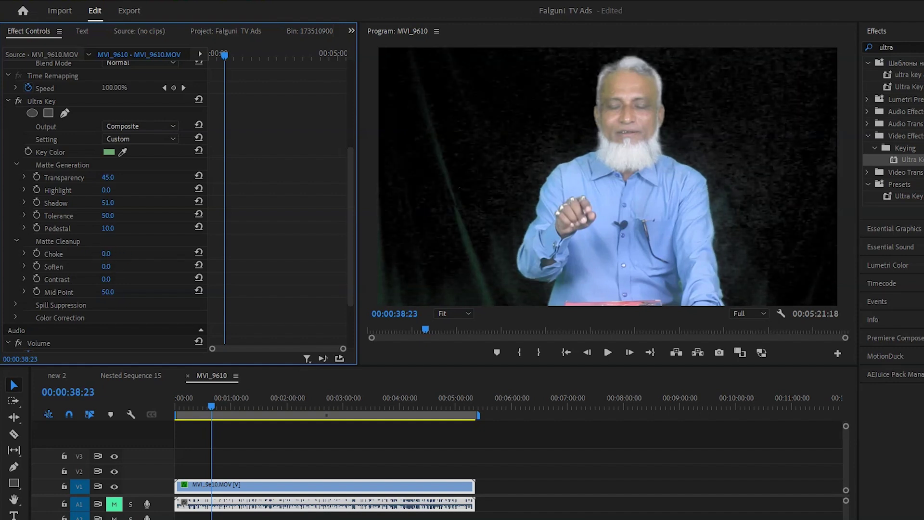
left_click_drag(108, 254, 130, 254)
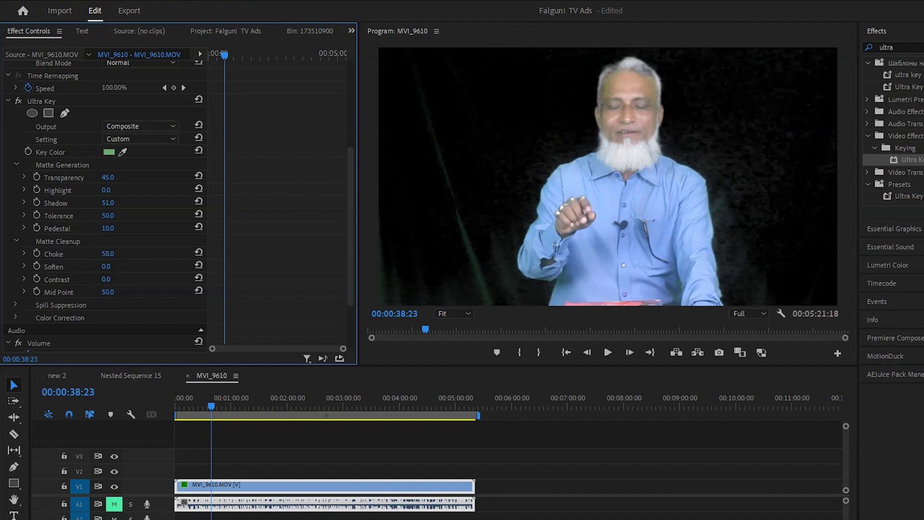
key("ctrl+z")
- Set the matte's Choke to 87, check the result back at the clip's start, and save the project
mouse_move(108, 254)
left_mouse_down()
mouse_move(147, 254)
mouse_move(110, 253)
left_mouse_up()
left_click_drag(269, 413, 141, 426)
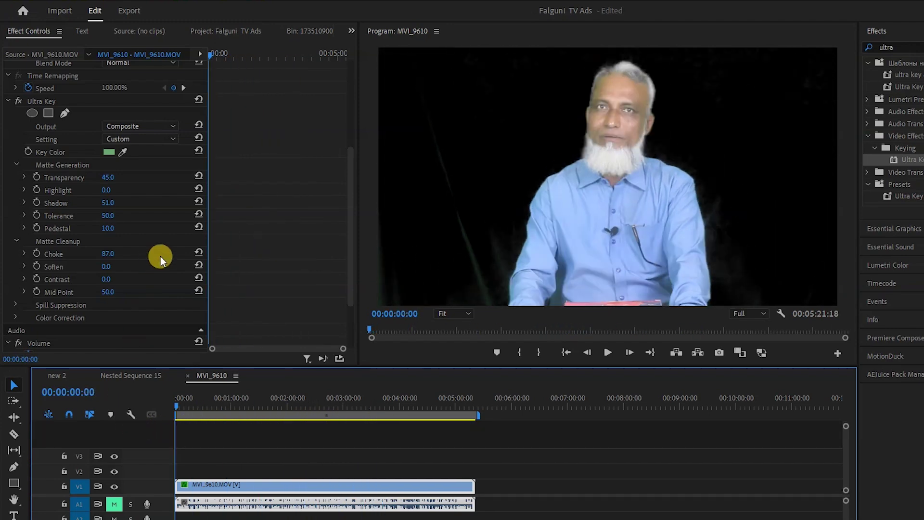
key("ctrl+s")
- Set Soften to 21 and Choke to 100 in Matte Cleanup, scrubbing through the clip to check the edges
mouse_move(106, 266)
left_mouse_down()
mouse_move(154, 266)
mouse_move(106, 266)
mouse_move(114, 262)
left_mouse_up()
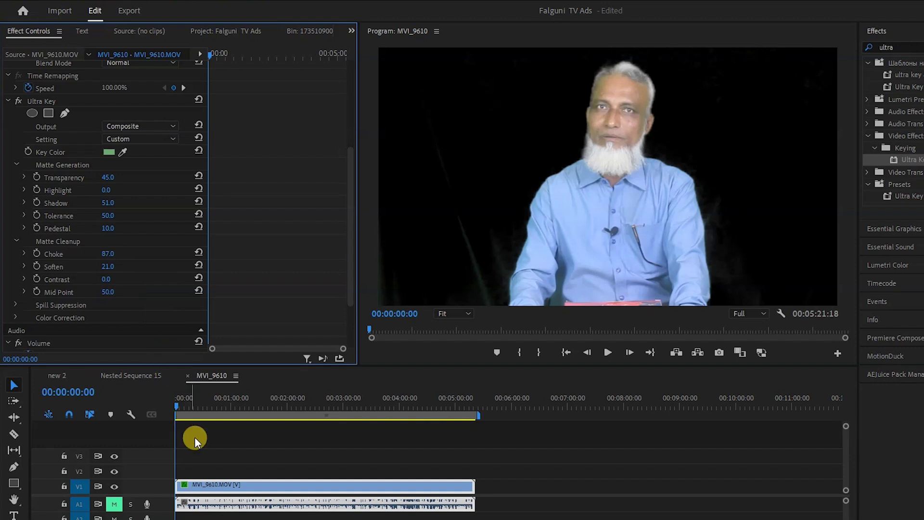
left_click_drag(181, 406, 313, 408)
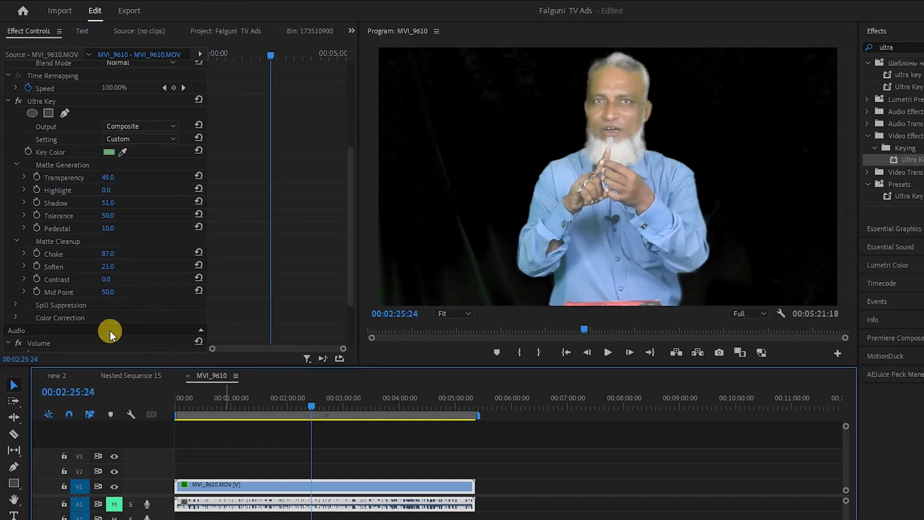
mouse_move(110, 253)
left_mouse_down()
mouse_move(81, 253)
mouse_move(126, 254)
left_mouse_up()
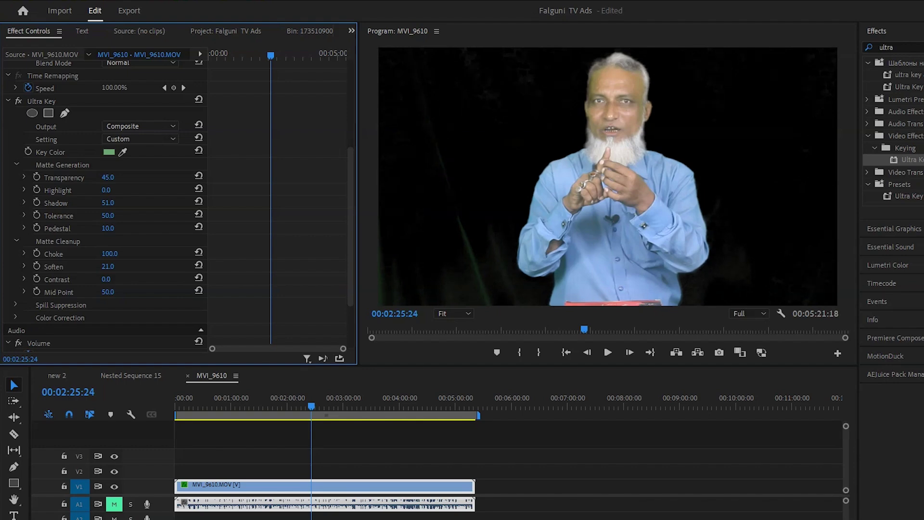
left_click_drag(311, 415, 245, 445)
- Set the Matte Cleanup Contrast to 38 and scrub to about 00:04:02 to check the key
scroll(161, 325, "down", 3)
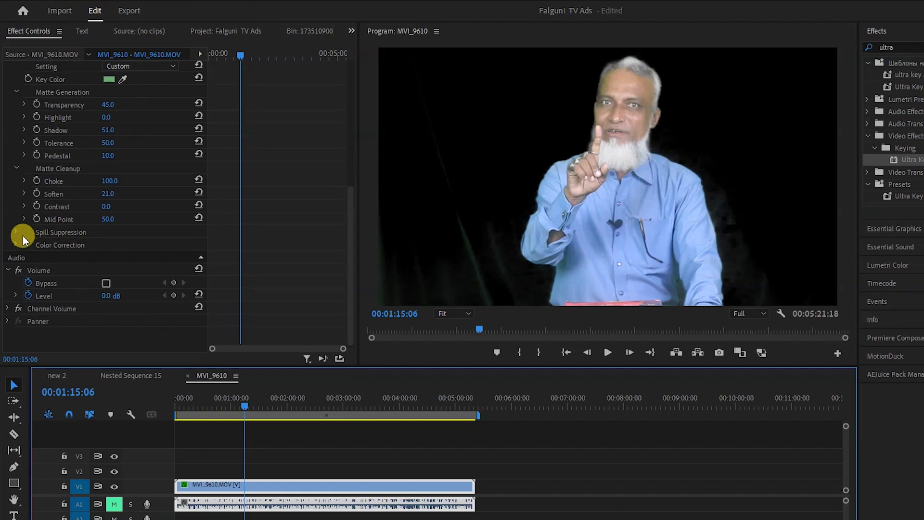
left_click_drag(105, 219, 131, 206)
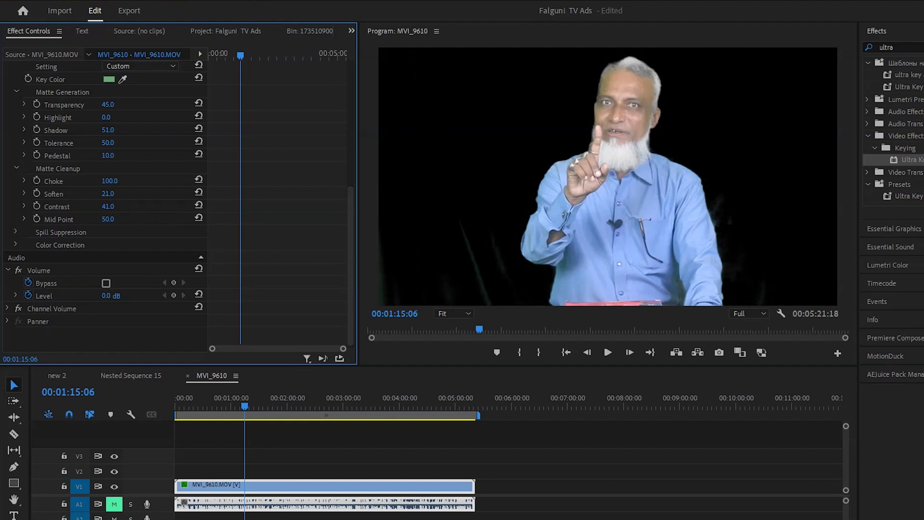
left_click_drag(244, 397, 402, 429)
left_click(317, 182)
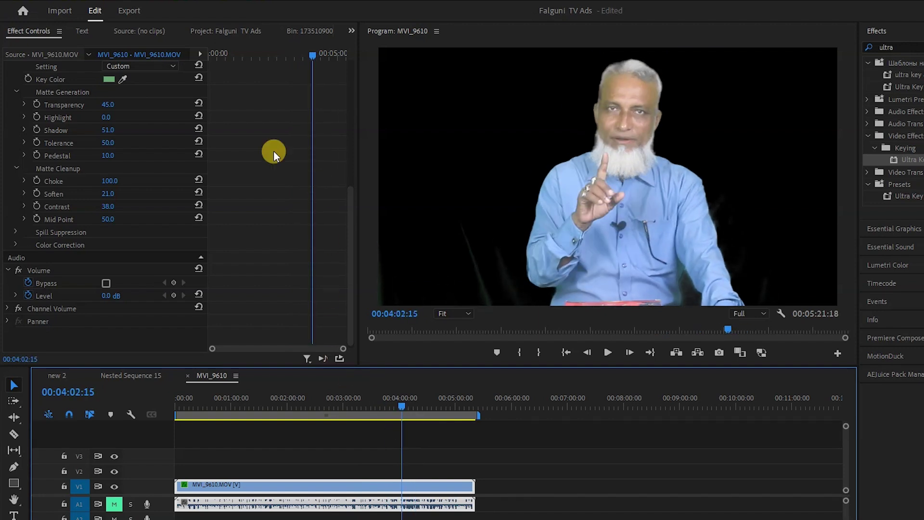
- Create a 1920 × 1080, 25 fps color matte in salmon pink (F88787), named Color Matte, in the clip's bin
left_click(317, 30)
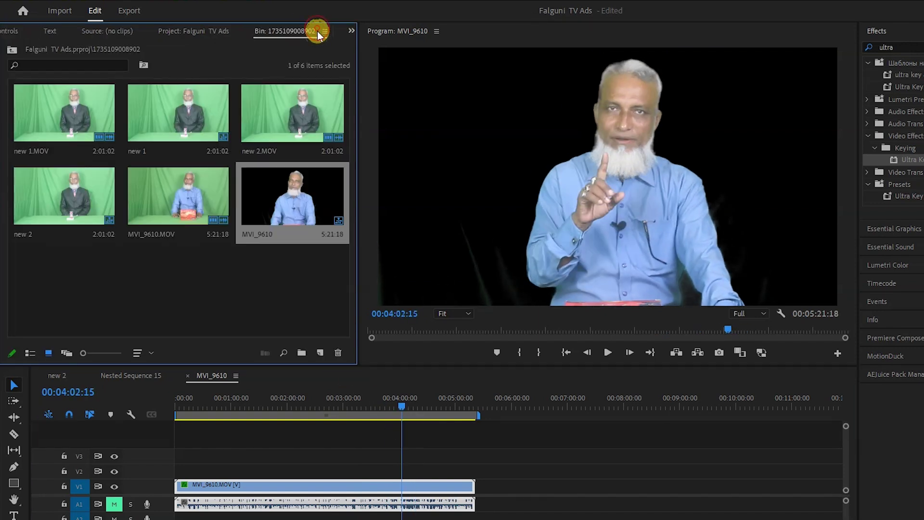
left_click(320, 353)
left_click(347, 448)
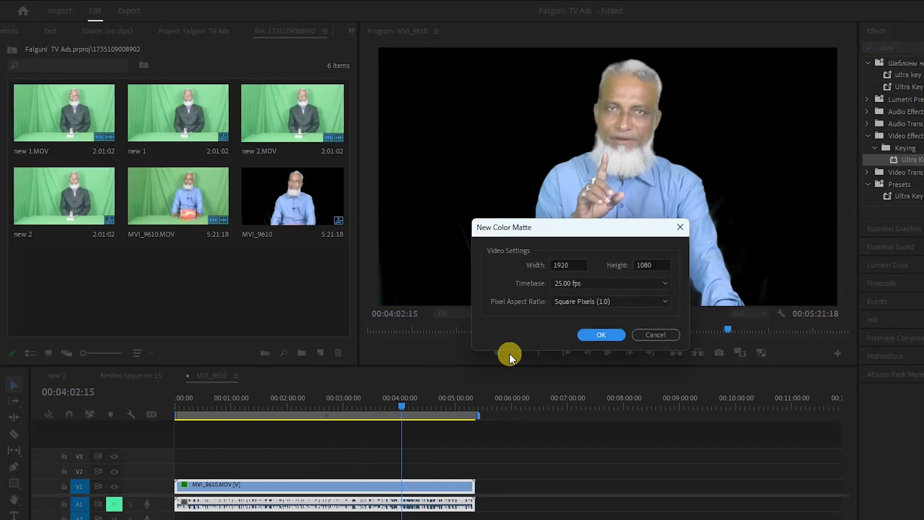
left_click(596, 332)
left_click(503, 364)
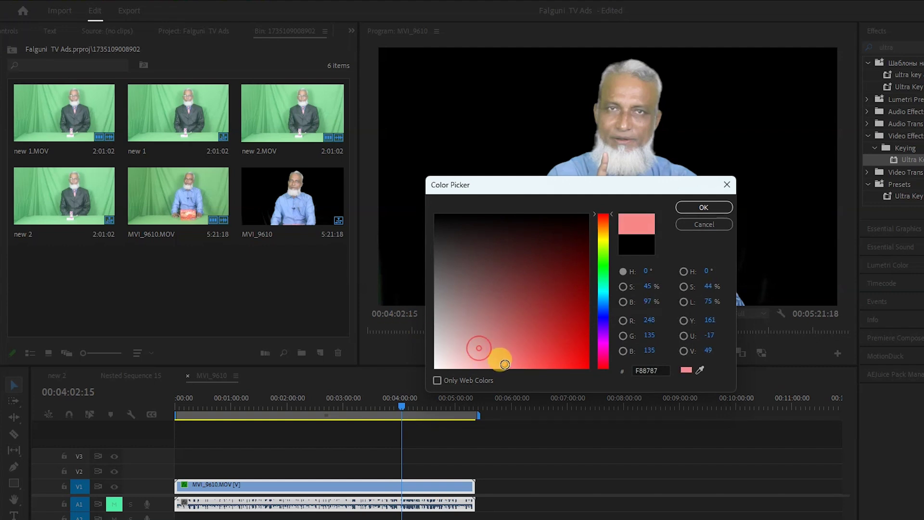
left_click(693, 208)
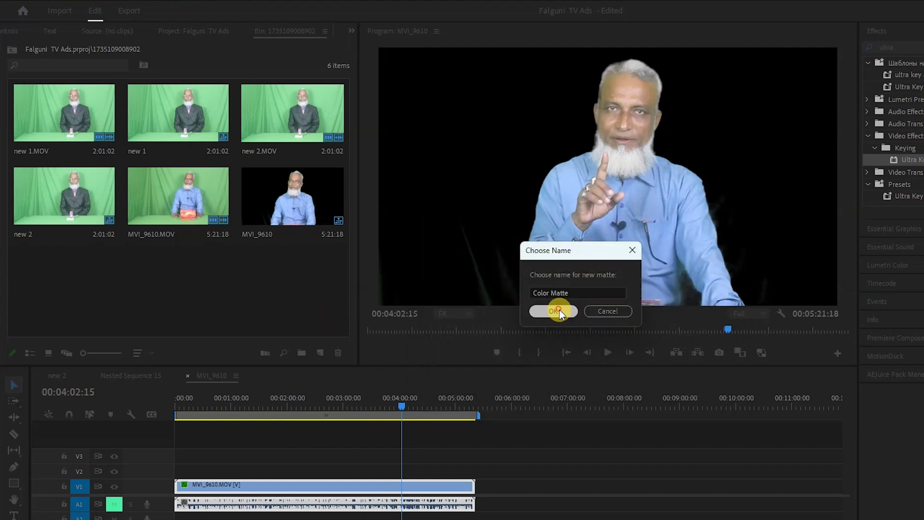
left_click(558, 311)
- Raise the keyed clip to V4, lay Color Matte on V1 for the clip's full length, and play and scrub the composite
left_click_drag(252, 486, 190, 392)
left_click_drag(87, 289, 474, 490)
key("space")
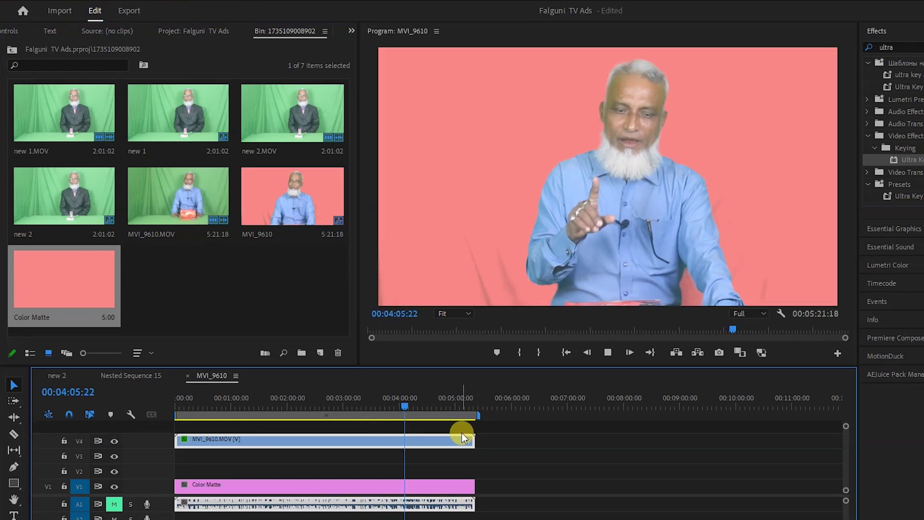
left_click_drag(438, 401, 141, 471)
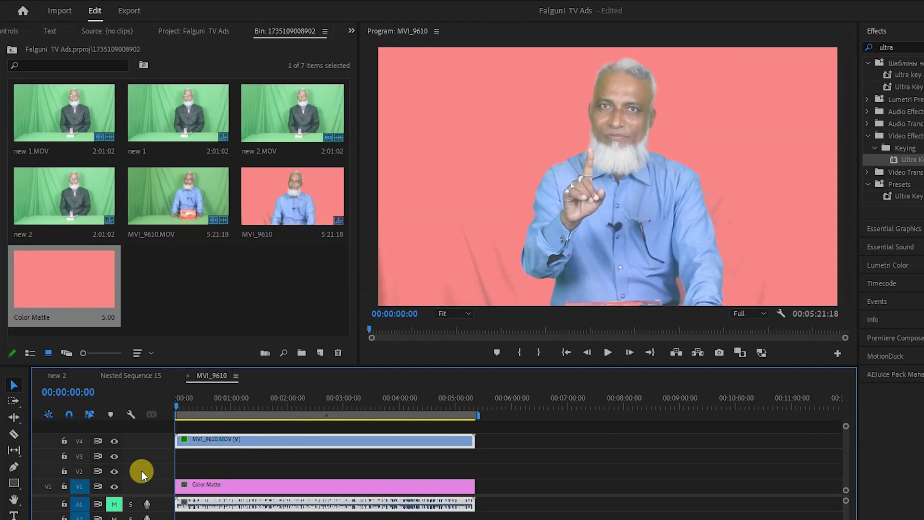
- Lower the keyed clip to V2 directly above Color Matte, save the project, and scrub to about 00:03:23 to check the key
left_click_drag(226, 450, 234, 470)
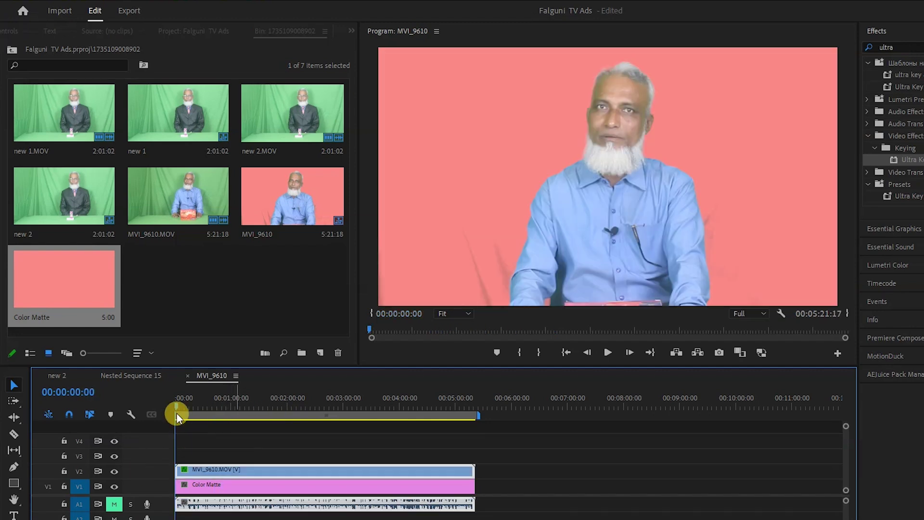
key("ctrl+s")
left_click_drag(203, 406, 366, 445)
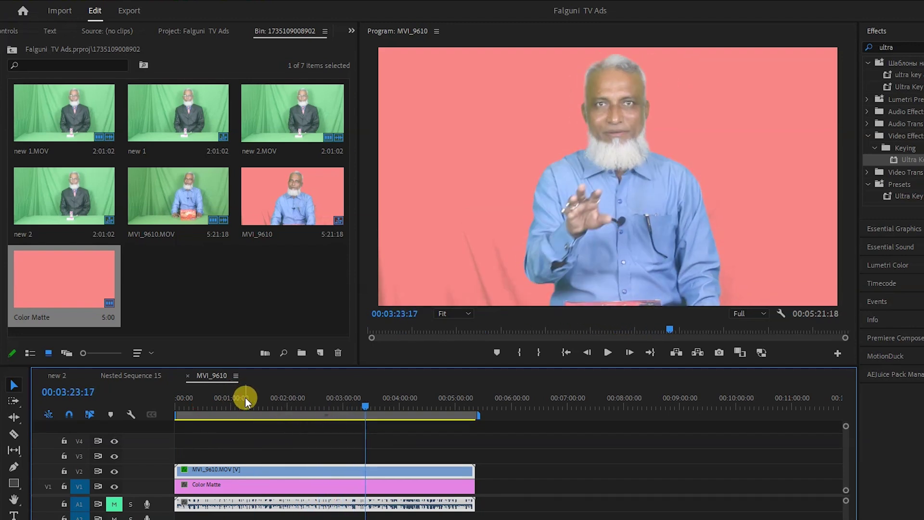
left_click(254, 475)
right_click(159, 195)
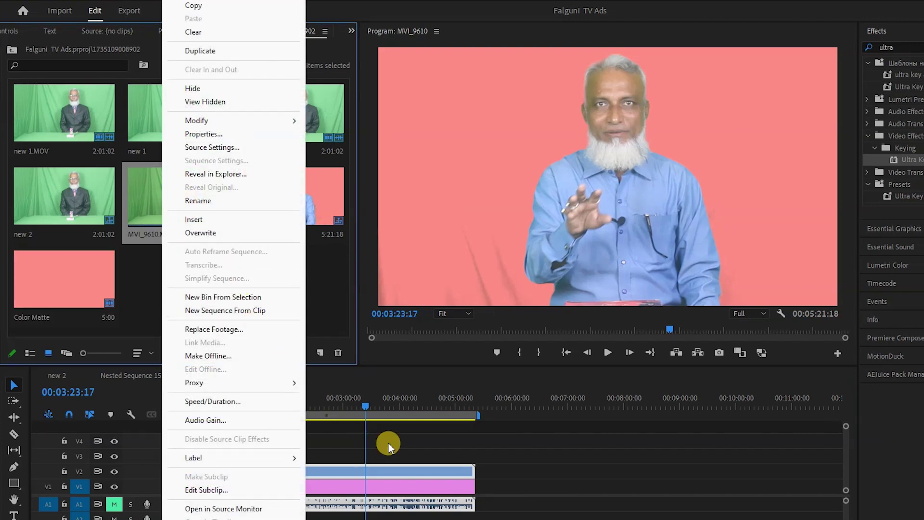
left_click(581, 467)
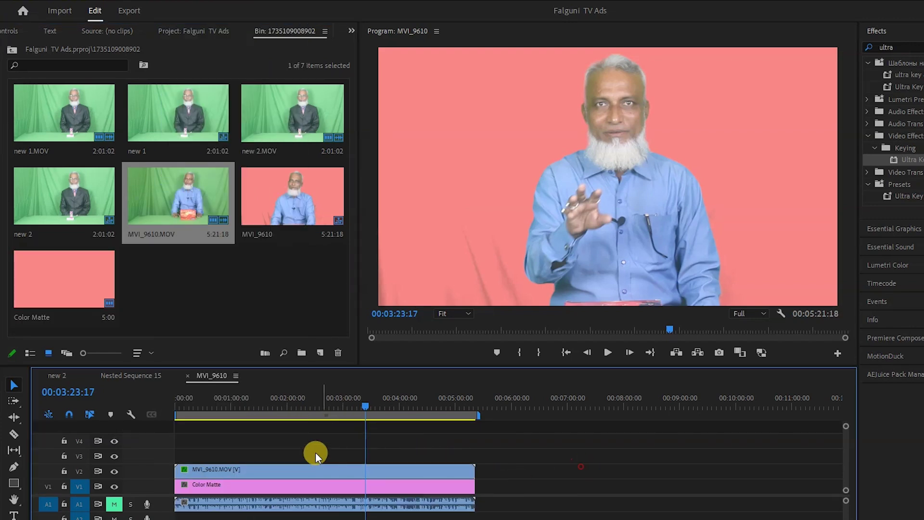
- Duplicate the keyed MVI_9610 clip on V2 after the original and place the playhead on the copy at 00:06:24:16
left_click_drag(258, 470, 548, 467)
left_click(536, 397)
left_click(566, 465)
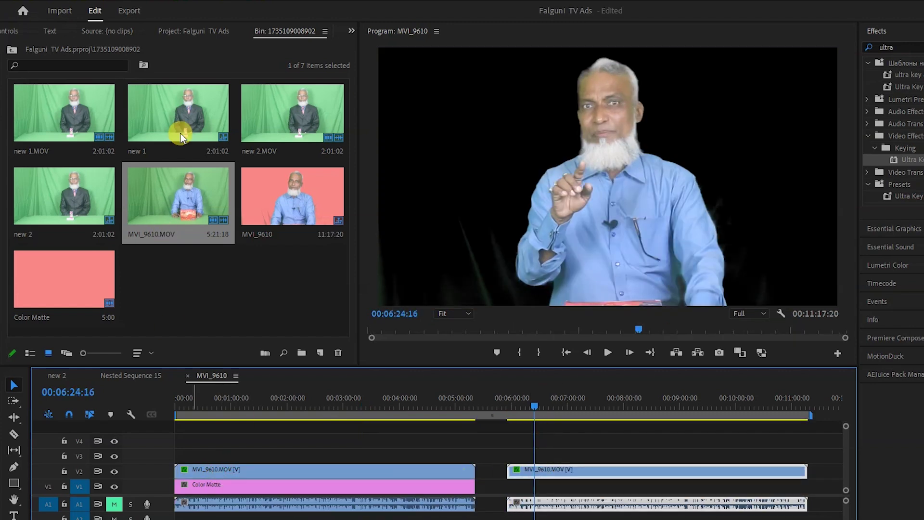
- Delete the Ultra Key effect from the duplicated MVI_9610 clip and deselect the clip
left_click(10, 31)
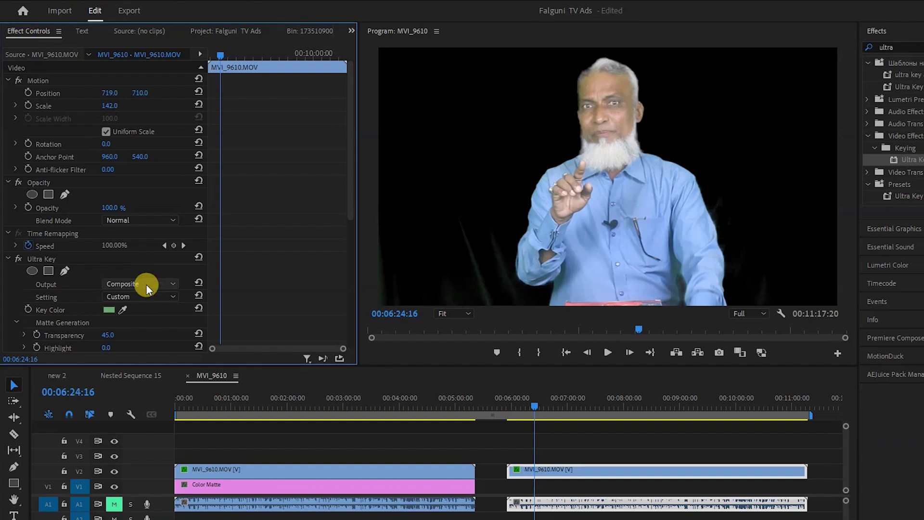
left_click(69, 258)
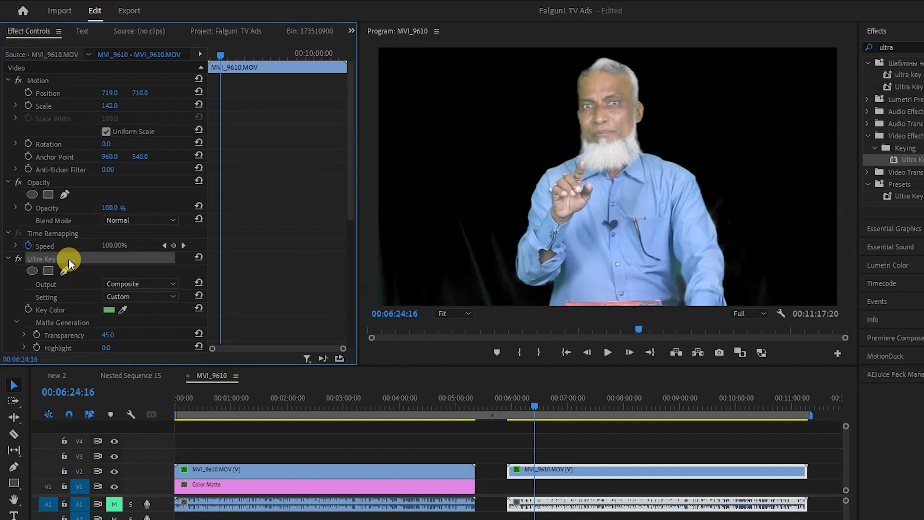
key("Delete")
left_click(757, 439)
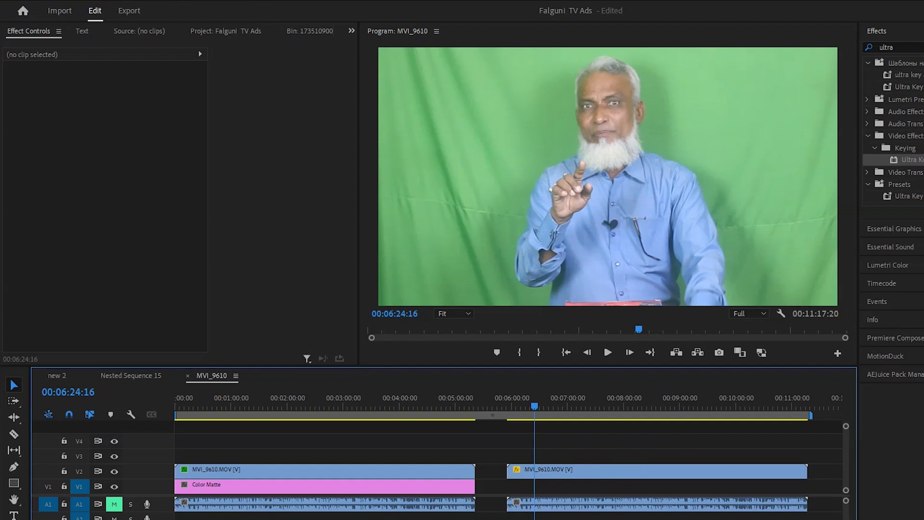
- Clear the effects search, lower the duplicated clip to V1, and open HSL Secondary in an enlarged Lumetri Color panel for it
left_click(922, 48)
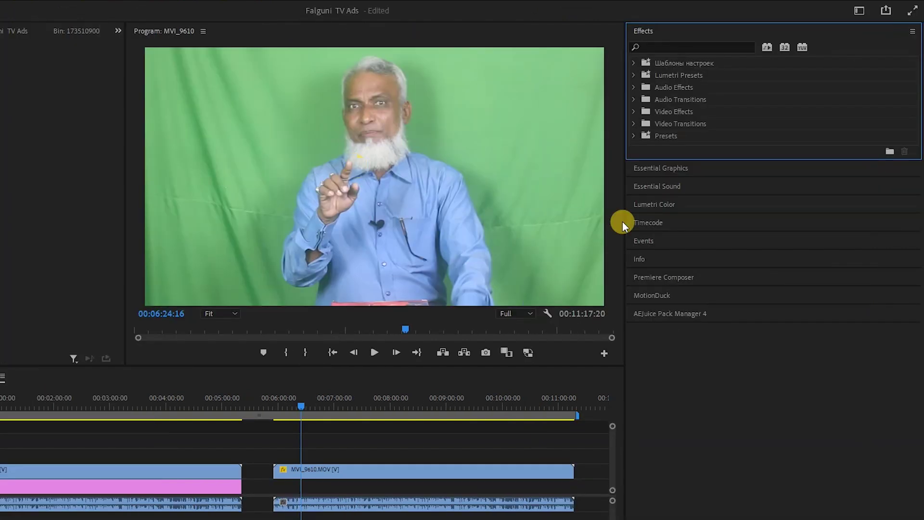
left_click(665, 205)
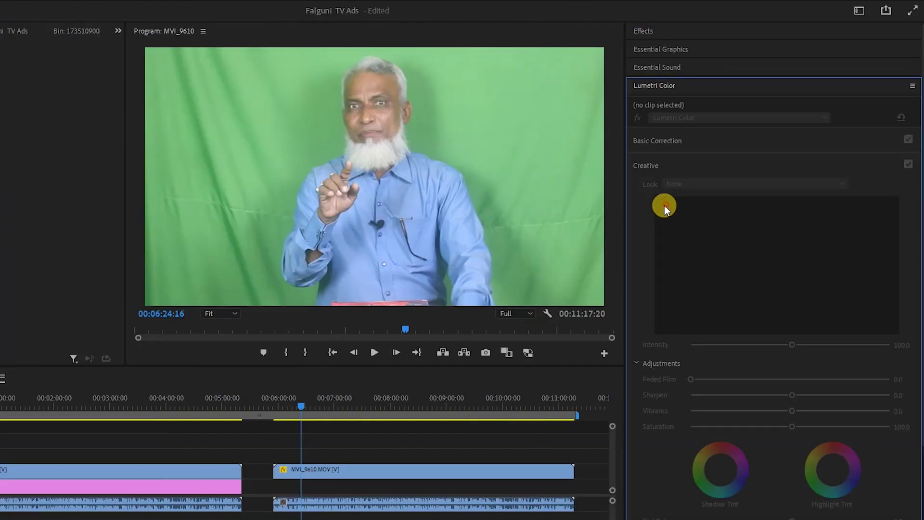
left_click(436, 469)
left_click_drag(435, 470, 426, 485)
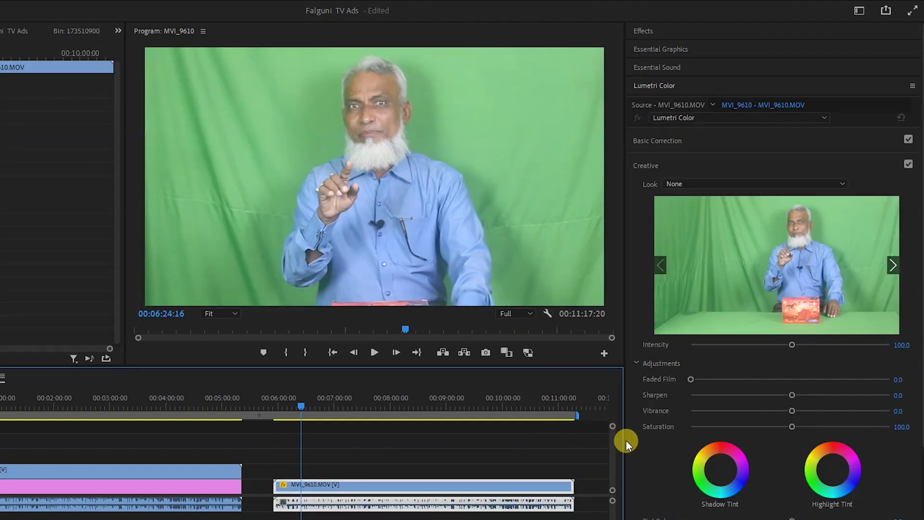
left_click_drag(620, 440, 536, 443)
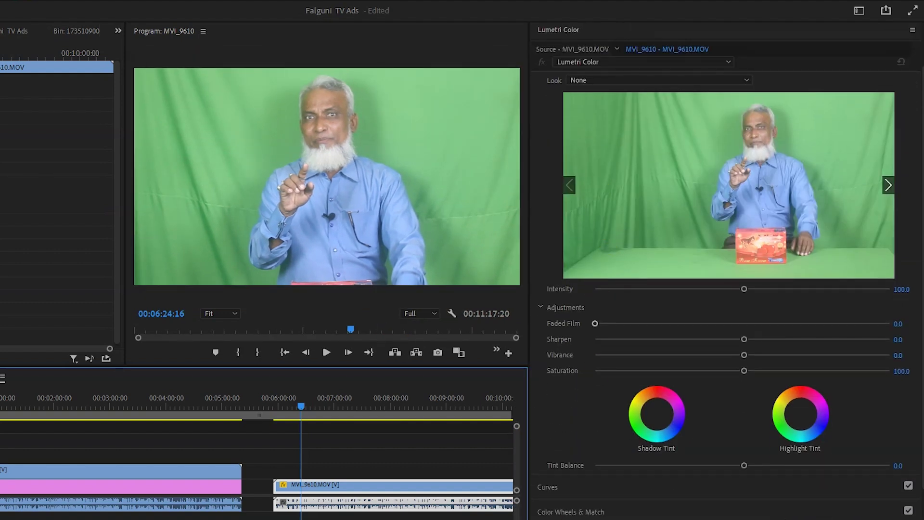
left_click(559, 517)
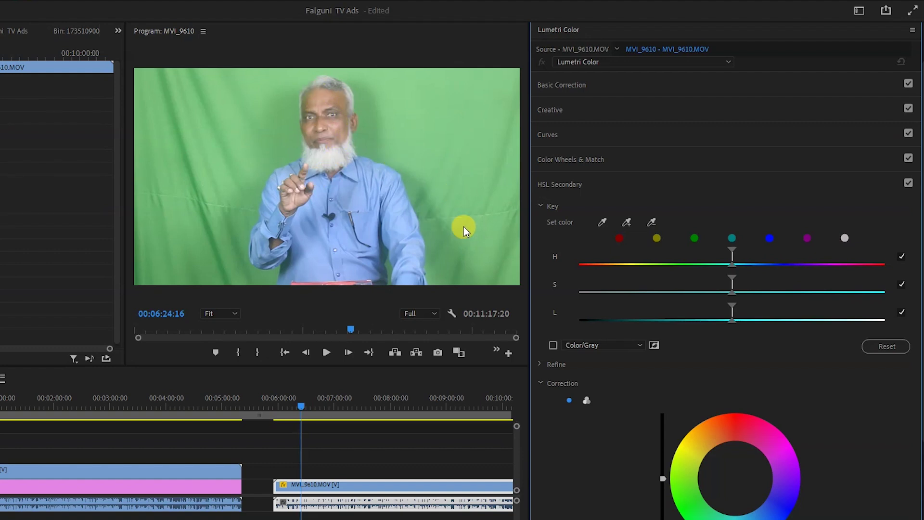
- Sample the green backdrop as the HSL Secondary key color, add the shadowed green beside the neck, and save the project
left_click(603, 222)
left_click(412, 140)
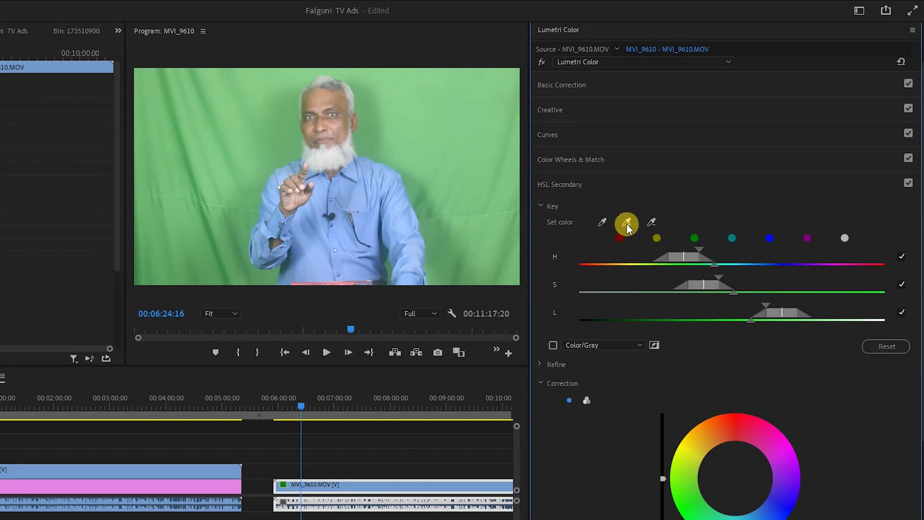
left_click(365, 139)
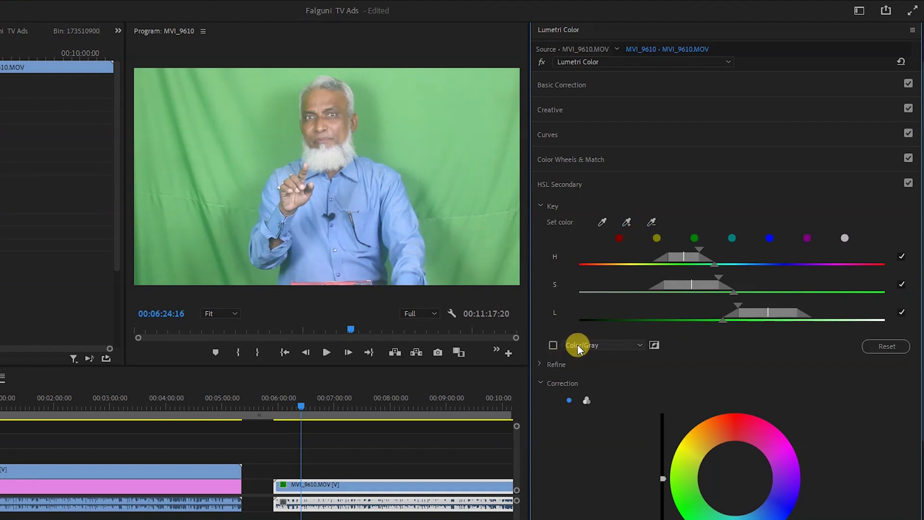
key("ctrl+s")
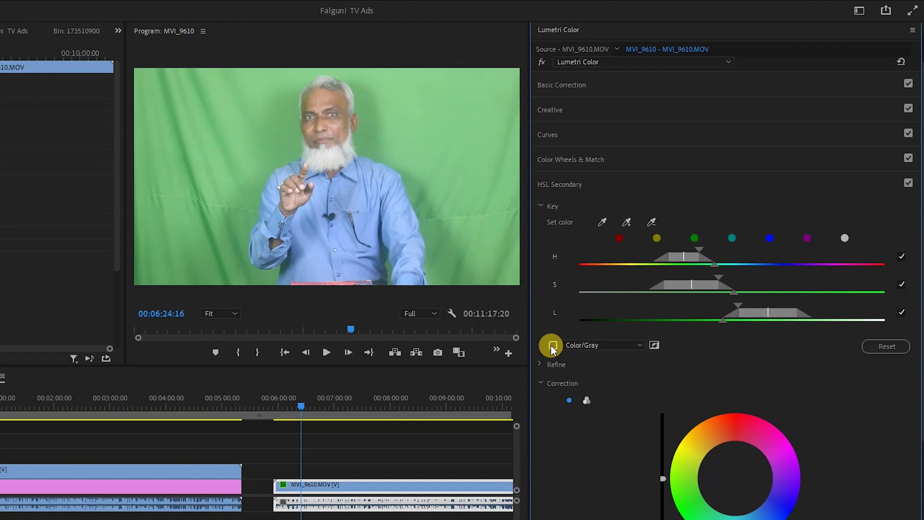
- Turn on the Color/Gray mask preview and add the neck shadow and the unkeyed green in the backdrop's lower right to the key
left_click(553, 345)
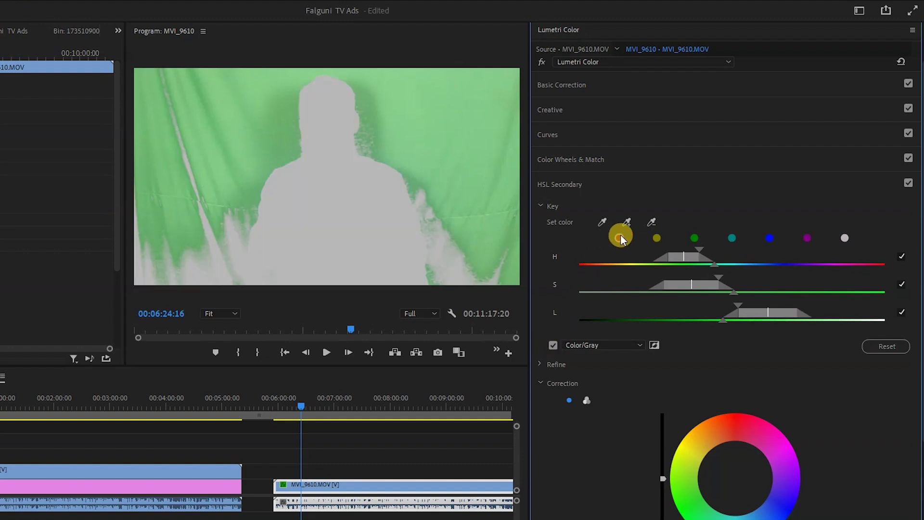
left_click(627, 223)
left_click(365, 143)
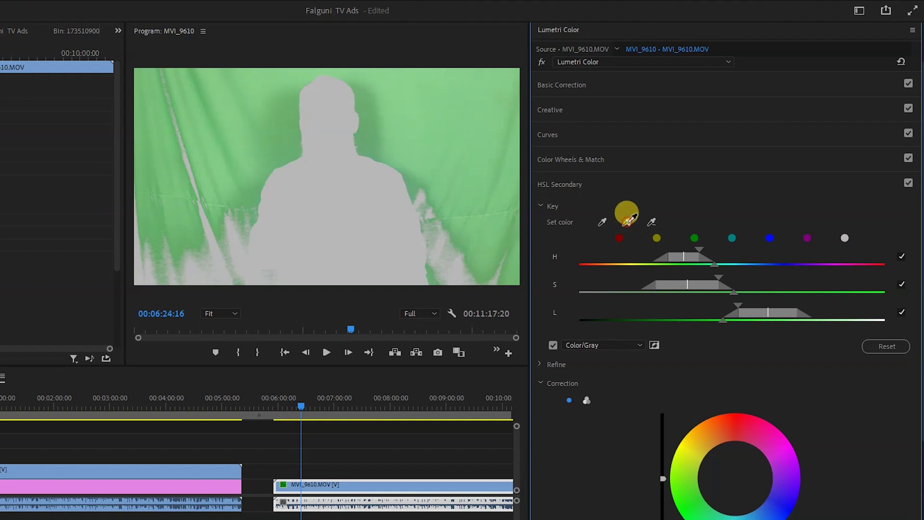
left_click(453, 247)
left_click(626, 222)
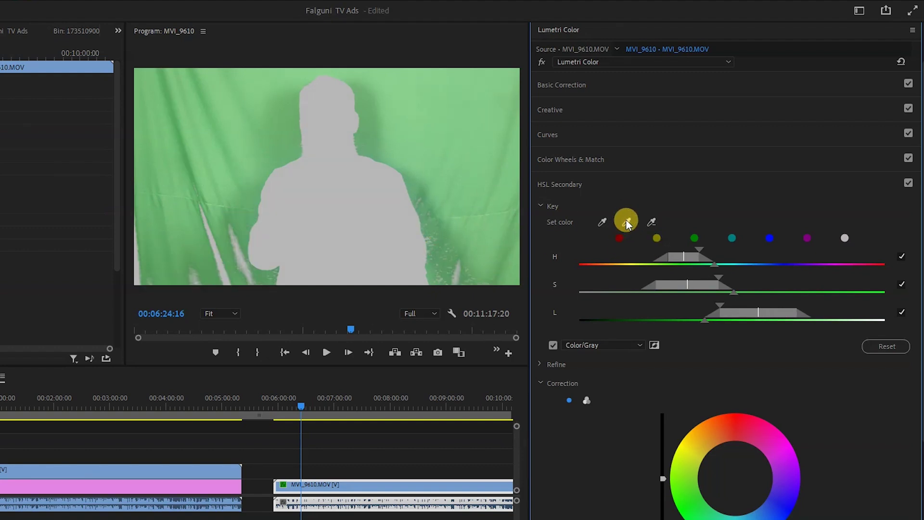
left_click(458, 273)
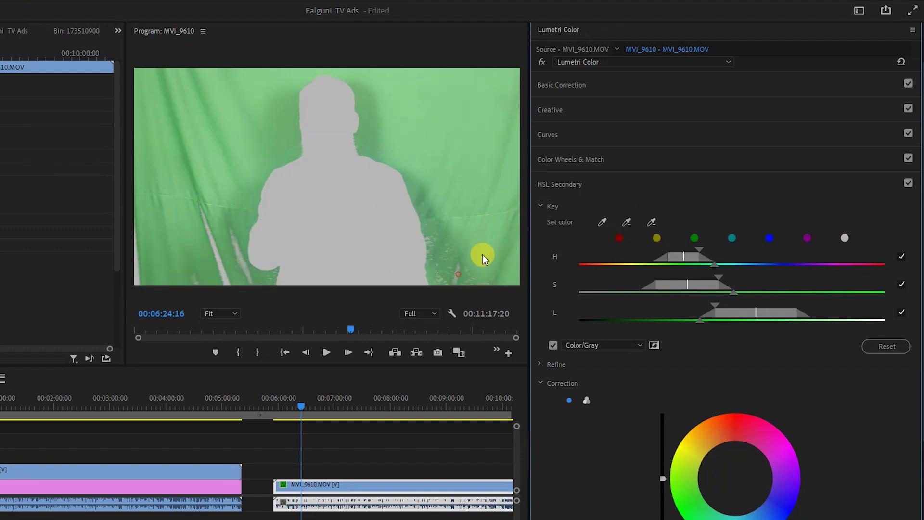
- Add the remaining gray streaks to the HSL key: beside the man's arm, below the elbow, and at the picture's lower-left edge
left_click(626, 223)
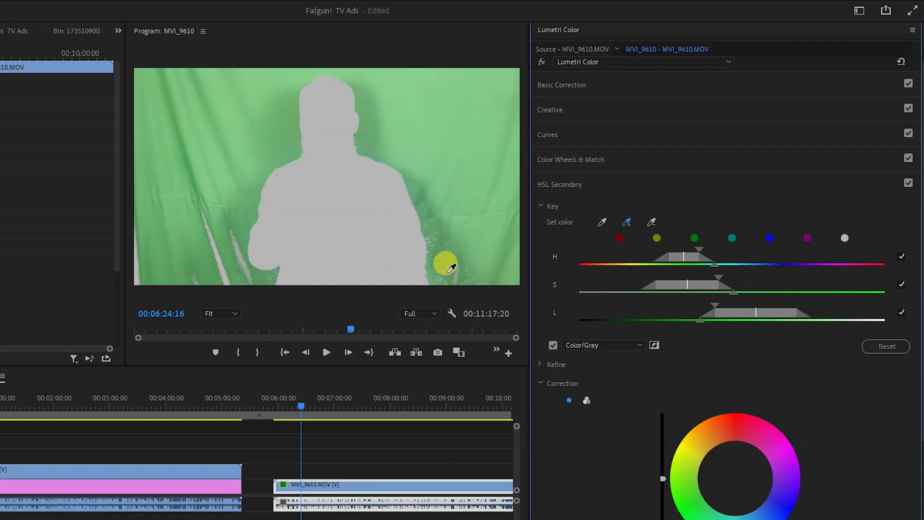
left_click(457, 264)
left_click(625, 224)
left_click(241, 271)
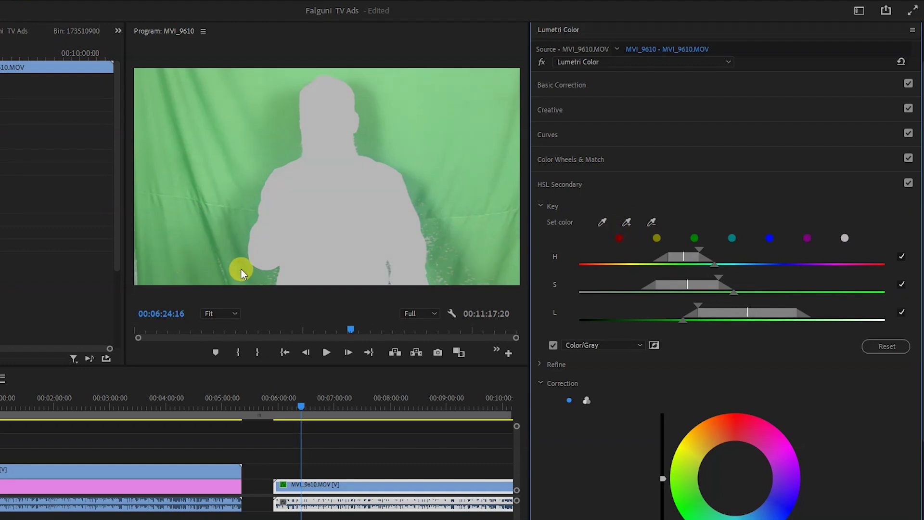
left_click_drag(633, 221, 435, 278)
left_click(625, 223)
left_click(436, 237)
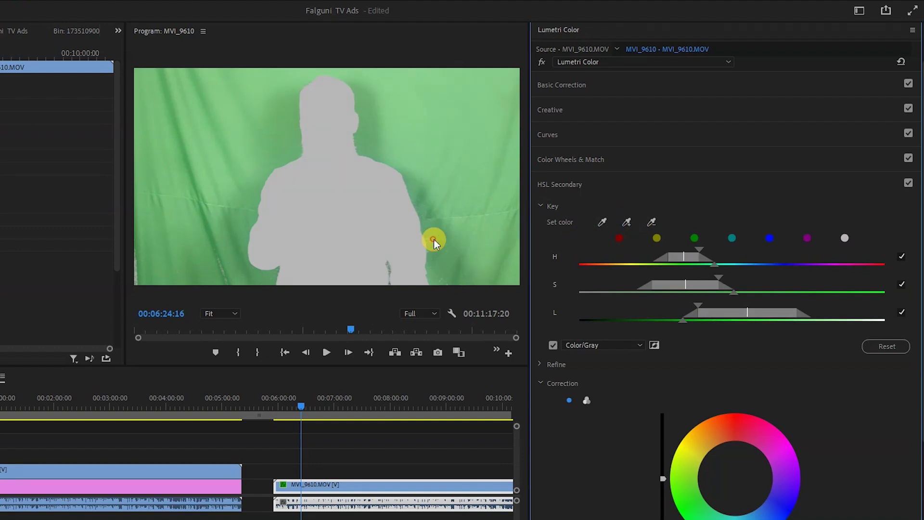
left_click(629, 221)
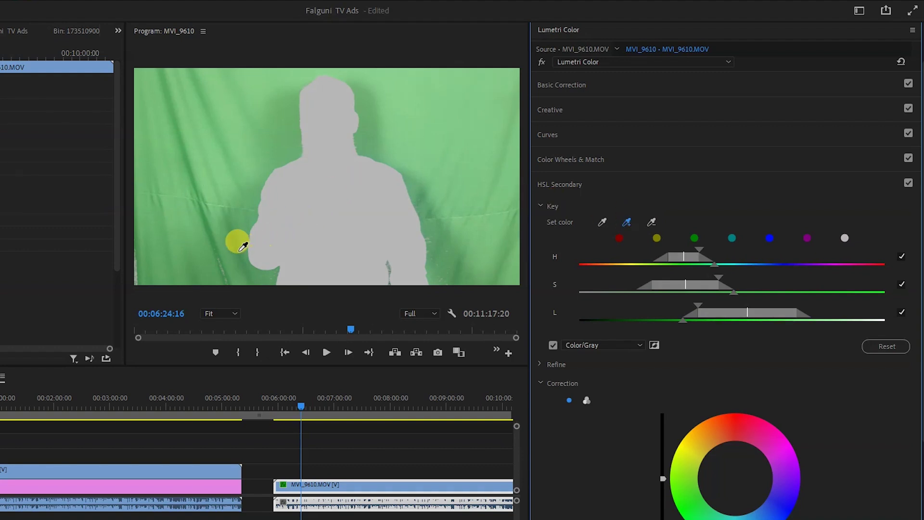
left_click(139, 276)
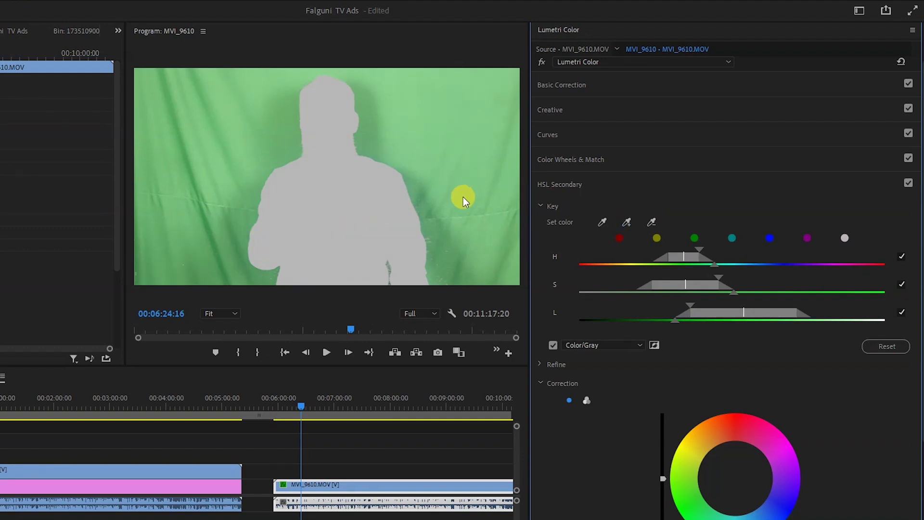
- Add the green left of the man's shoulder and the shadowed green beside his right-hand forearm to the HSL key
left_click(627, 221)
left_click(227, 206)
left_click(625, 224)
left_click(431, 241)
left_click(627, 220)
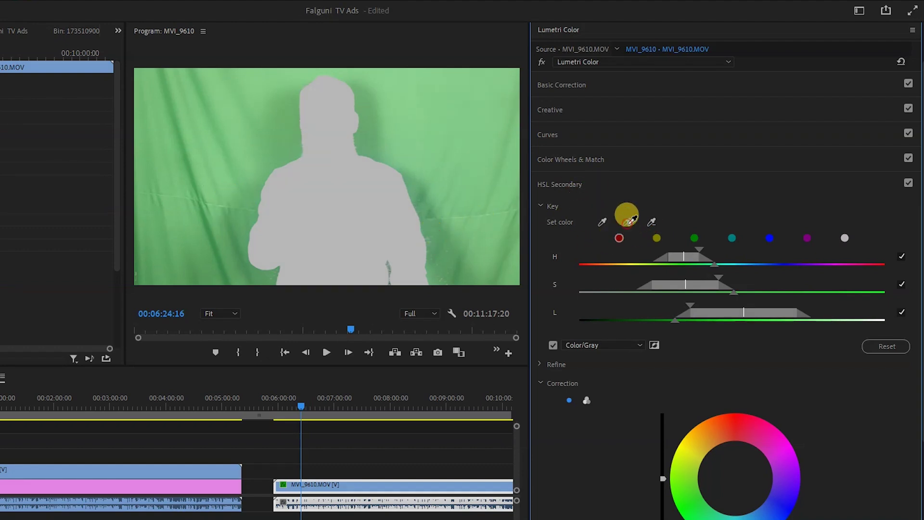
left_click(432, 241)
left_click(626, 222)
left_click(440, 244)
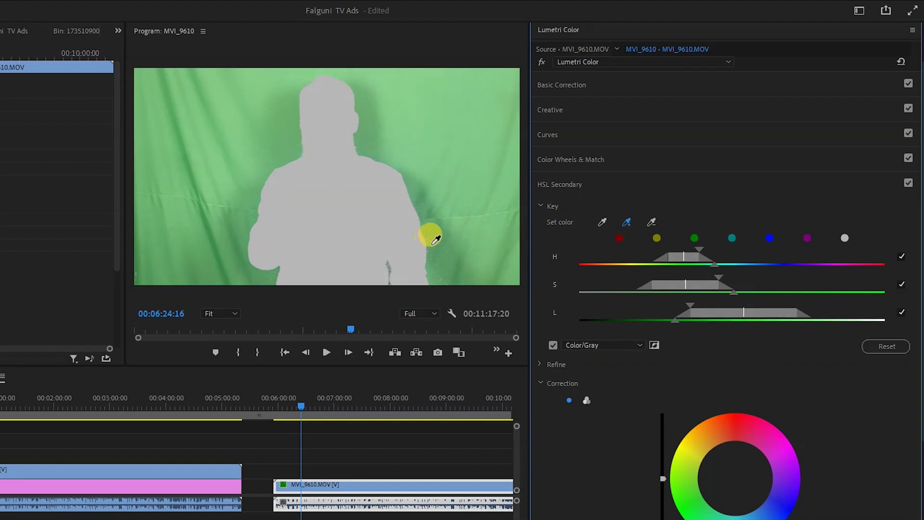
- Add the green along the neck's left edge, the backdrop beyond the right-hand arm, and the right-hand neck shadow to the key
left_click(626, 222)
left_click(626, 222)
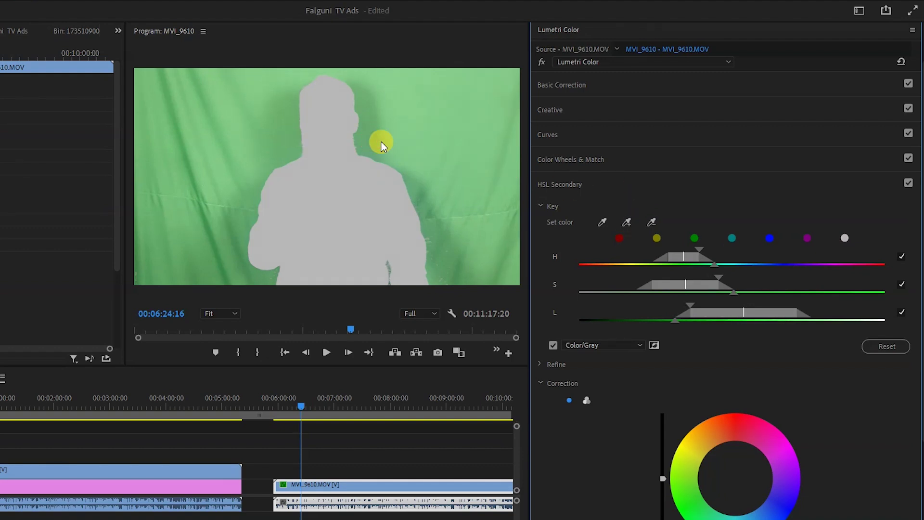
left_click(628, 222)
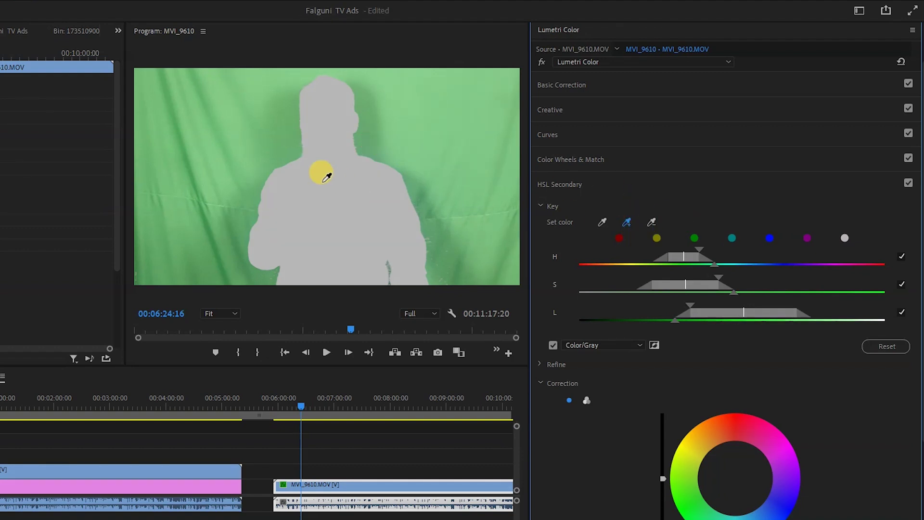
left_click(299, 145)
left_click(627, 222)
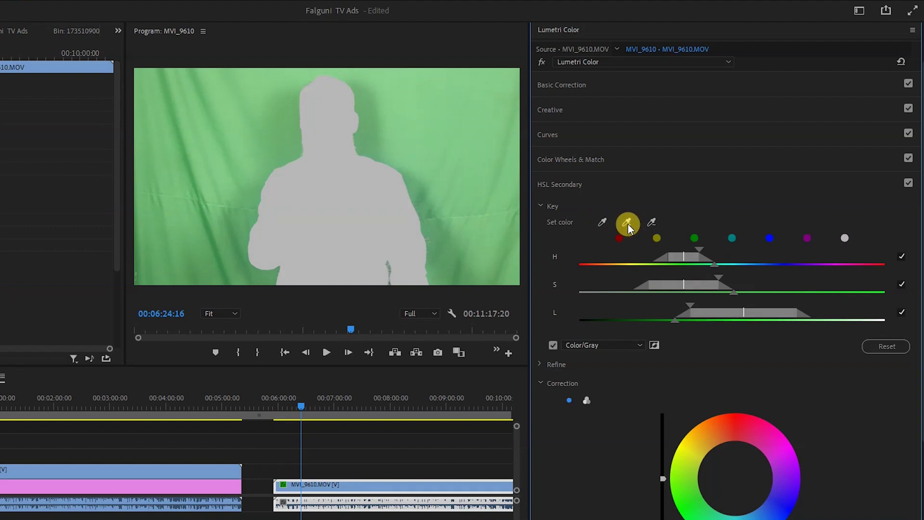
left_click(453, 248)
left_click(626, 222)
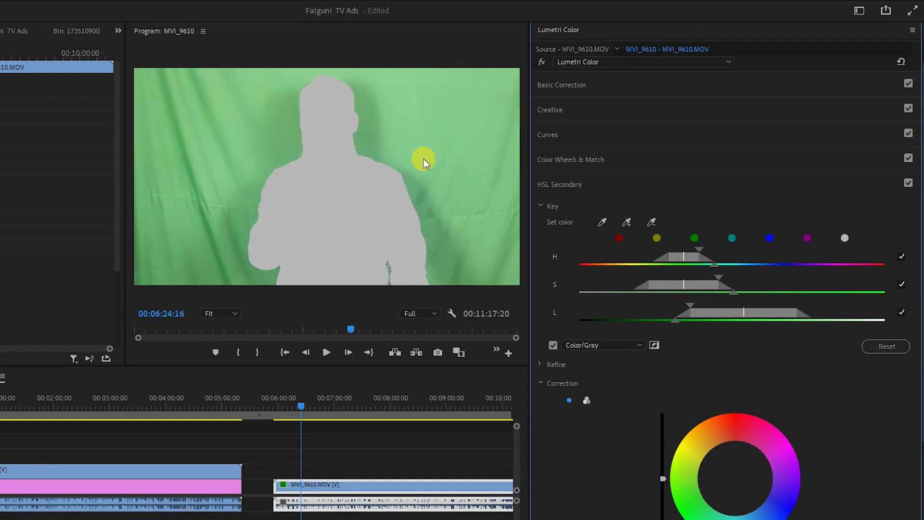
left_click(371, 141)
- Add more backdrop samples around the head, neck and lower arm to the key, and widen the hue range's soft edge
left_click(626, 222)
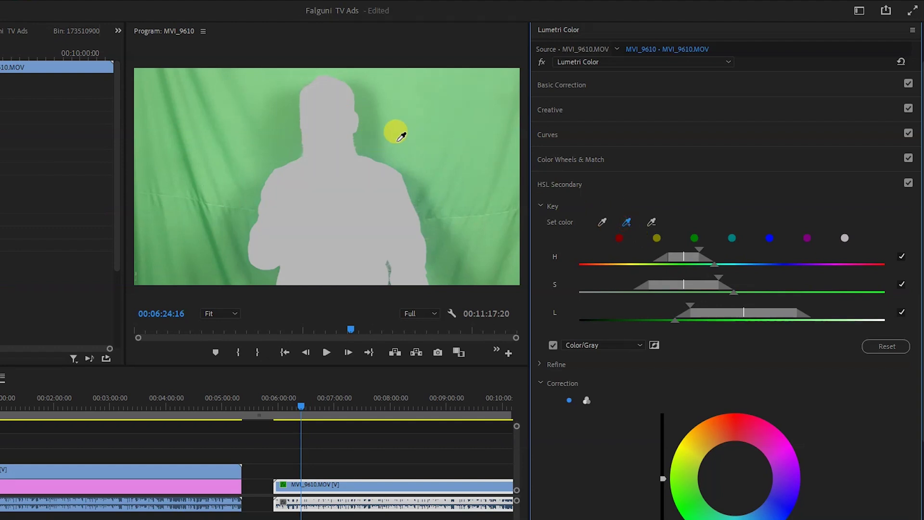
left_click(424, 148)
left_click(626, 221)
left_click(628, 222)
left_click(440, 245)
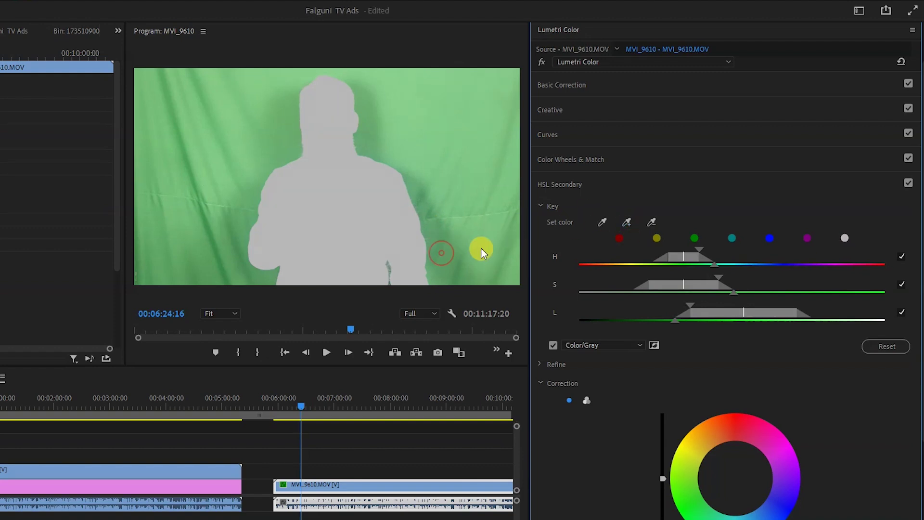
left_click(626, 222)
left_click(280, 144)
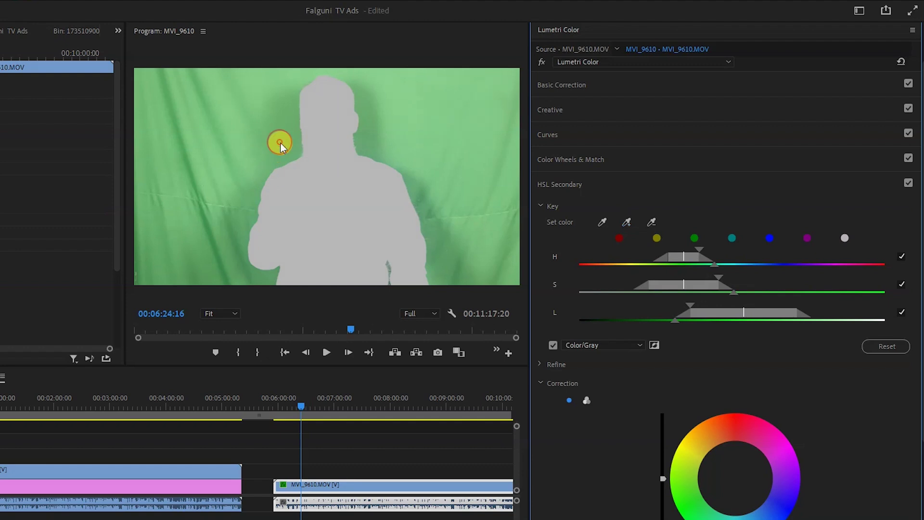
left_click(627, 222)
left_click(370, 140)
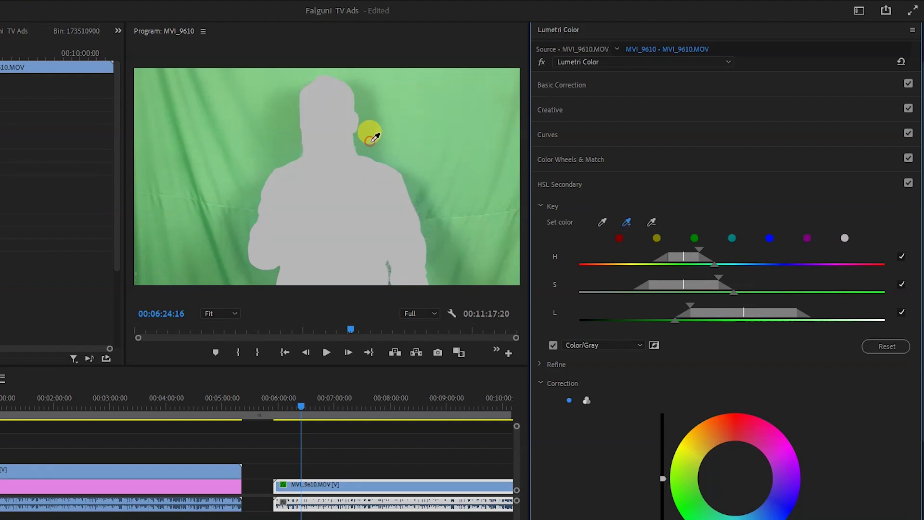
left_click_drag(717, 261, 726, 283)
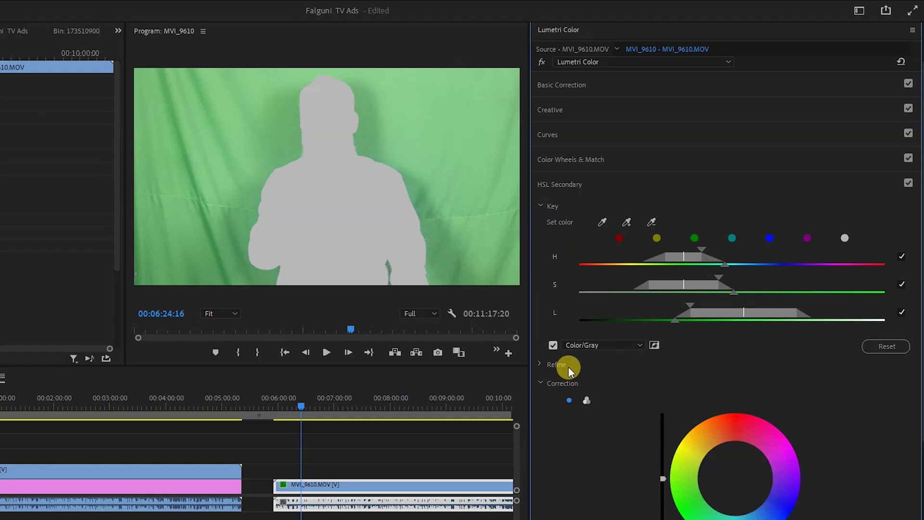
- Switch the HSL Secondary correction to three color wheels, shift Shadows strongly toward green, and raise shadow brightness to its maximum
scroll(585, 406, "down", 2)
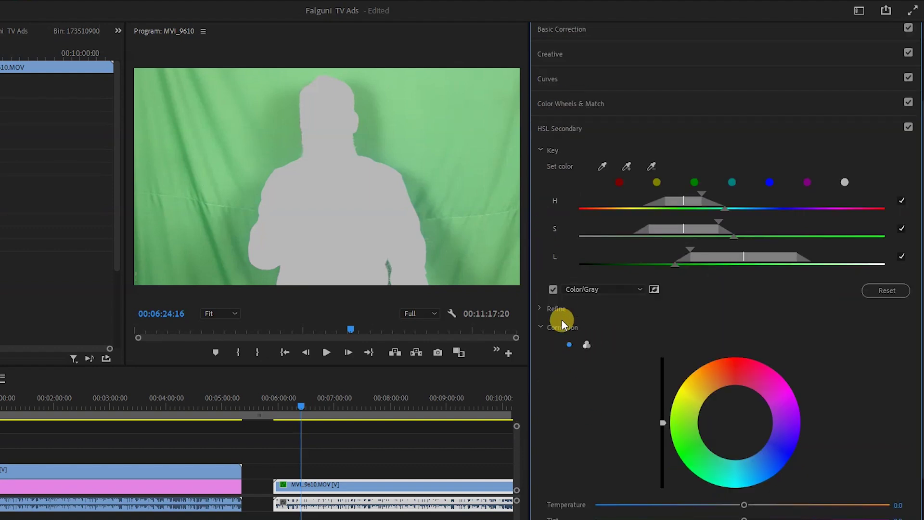
left_click(586, 343)
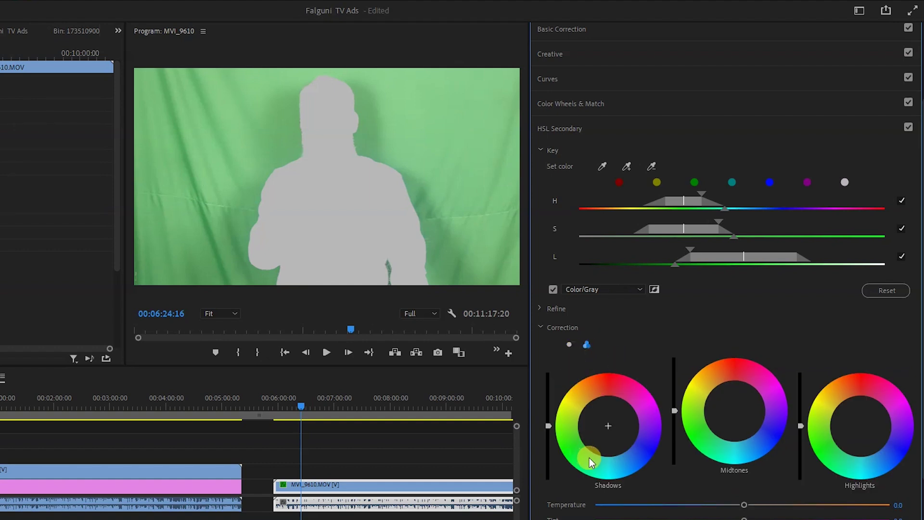
left_click_drag(584, 451, 576, 467)
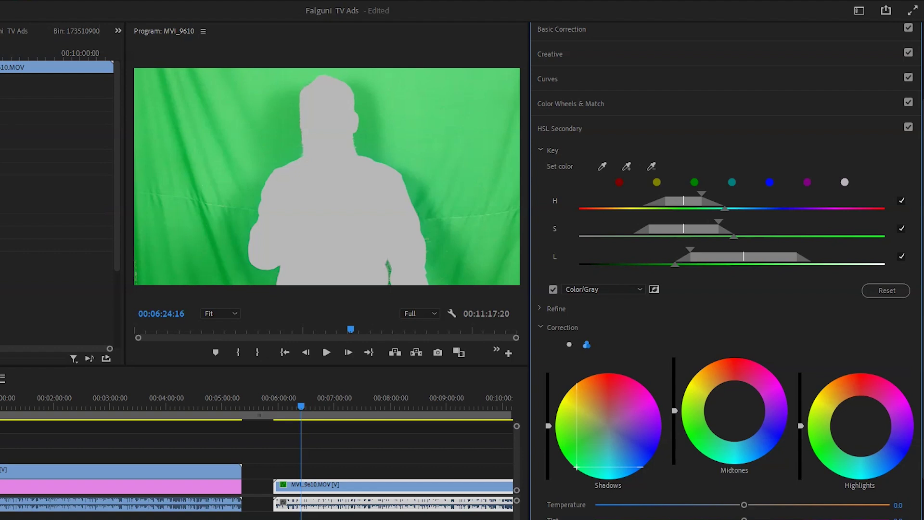
left_click_drag(576, 467, 575, 467)
left_click(549, 426)
left_click_drag(549, 427, 548, 373)
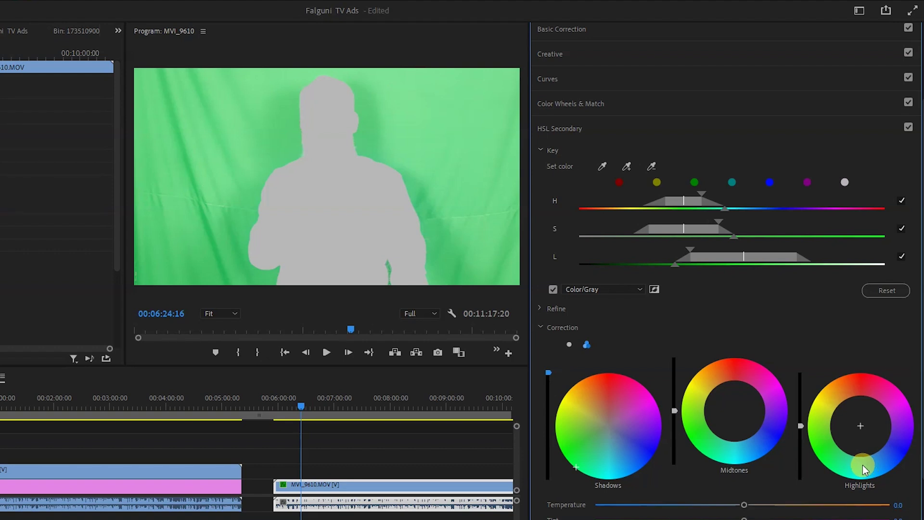
- Shift the Highlights wheel strongly toward green, save the project, and raise the highlight brightness
left_click(856, 460)
left_click_drag(852, 465, 831, 470)
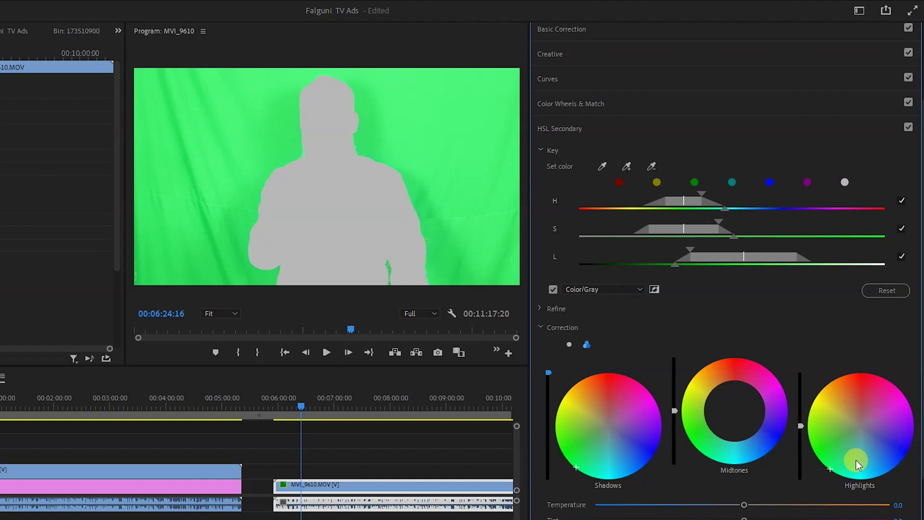
key("ctrl+s")
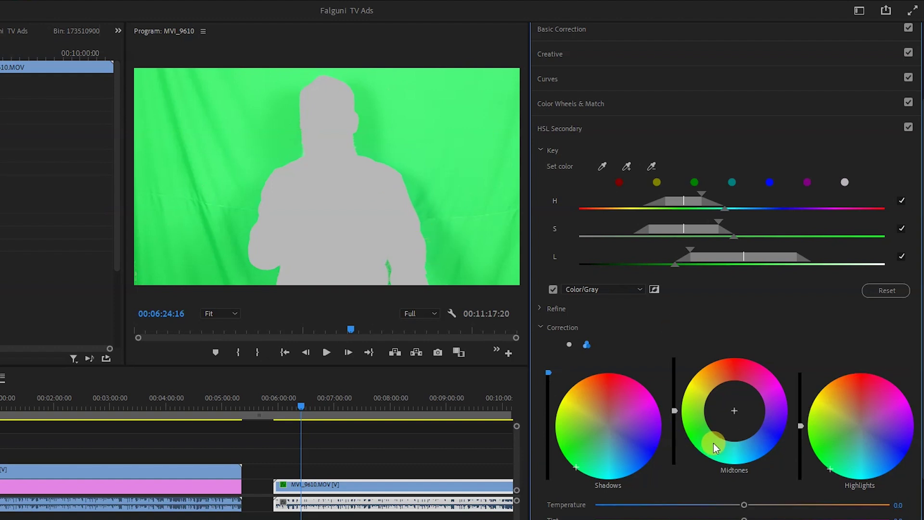
left_click_drag(801, 426, 800, 388)
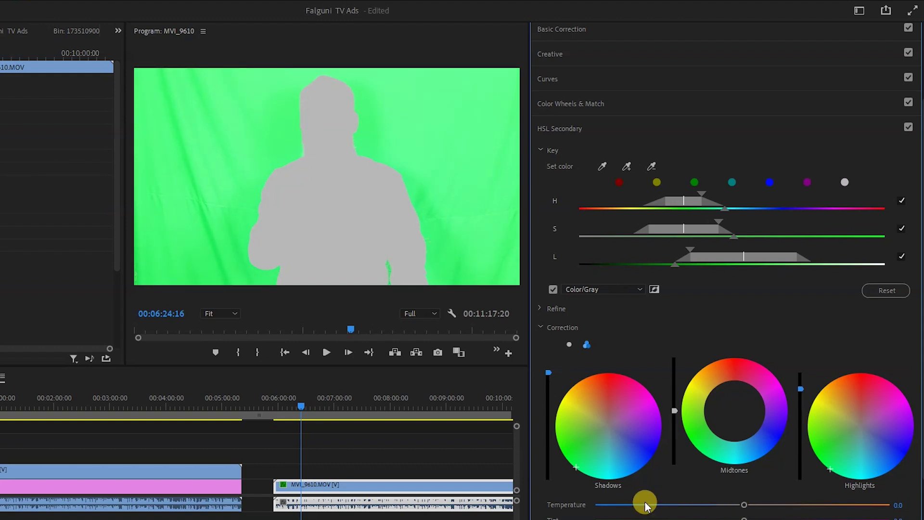
- With the playhead at 00:07:20:10, shift the Midtones wheel toward green and lower the midtone brightness
left_click_drag(300, 403, 348, 455)
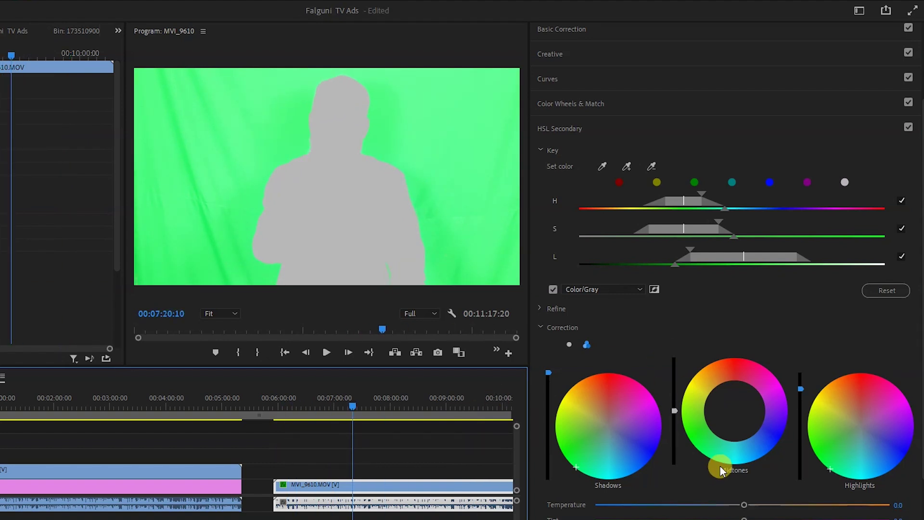
left_click_drag(730, 440, 710, 455)
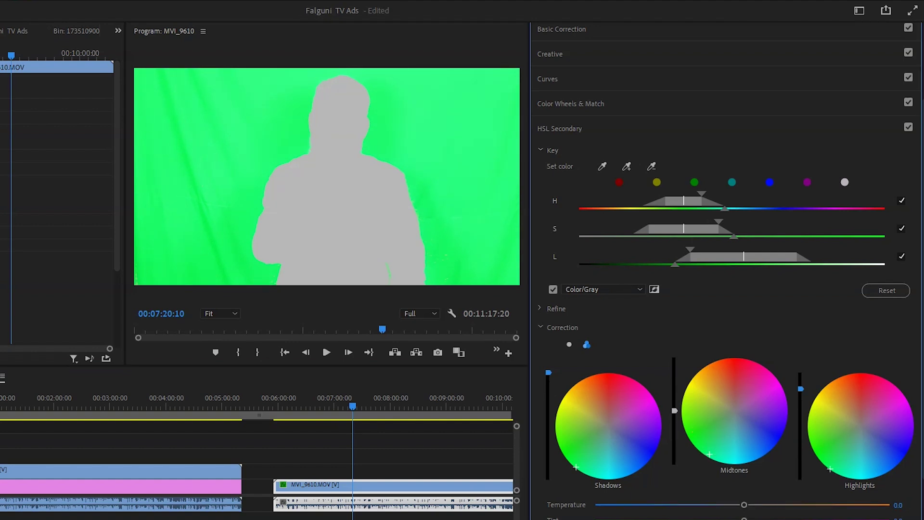
left_click_drag(675, 410, 675, 443)
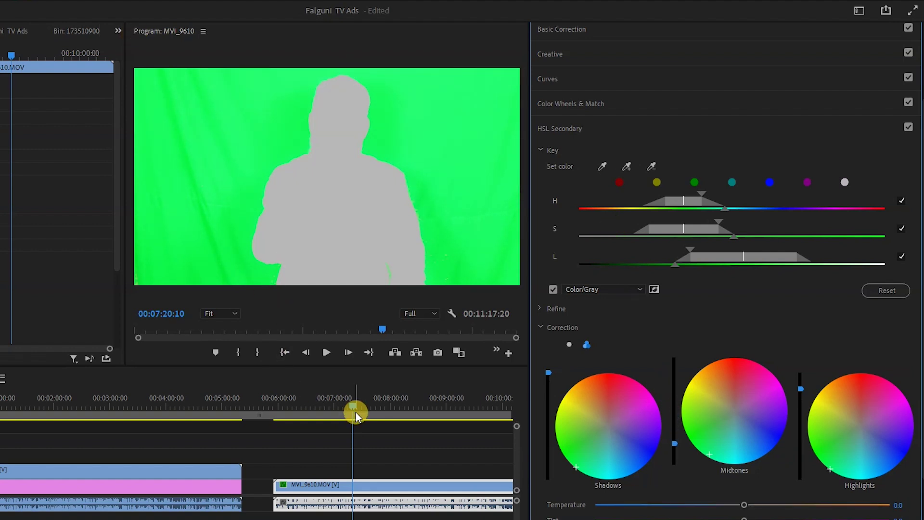
- Check the mask at 00:09:23:16 and 00:08:29:20 of the clip, and turn off the Color/Gray mask preview
left_click(435, 426)
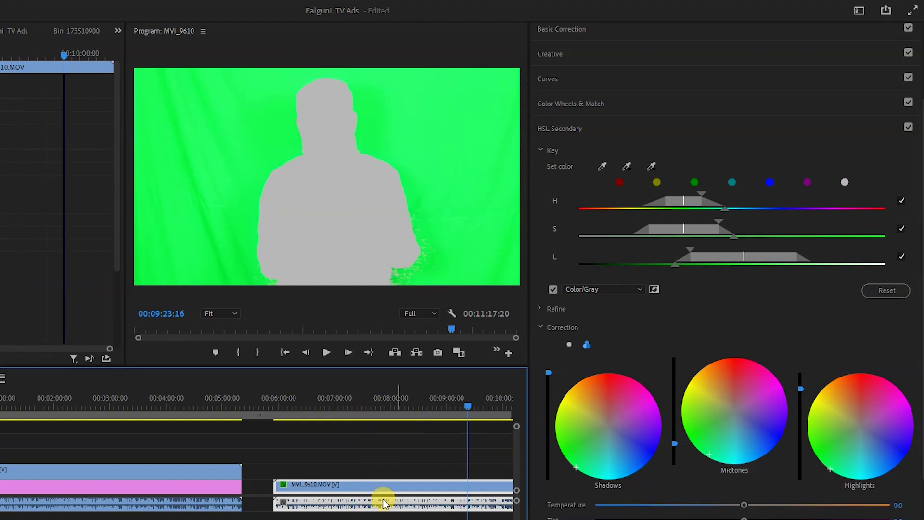
key("minus")
key("minus")
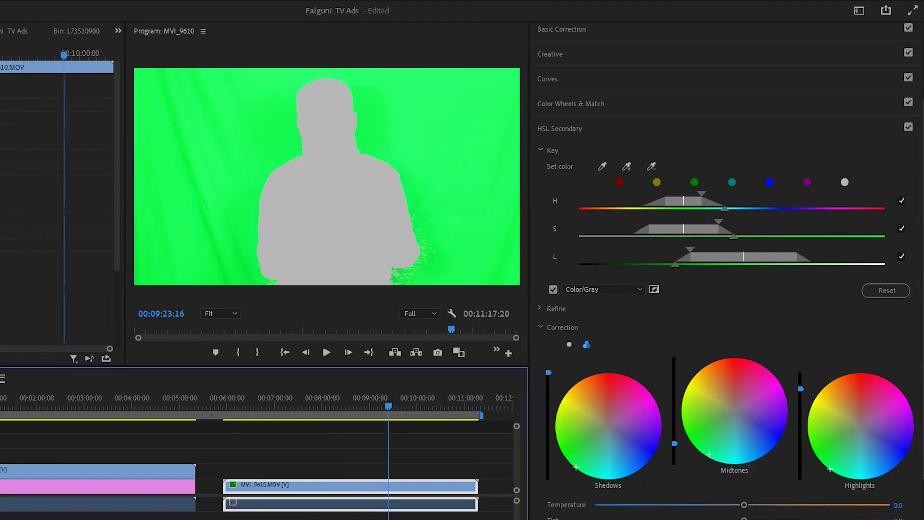
left_click_drag(350, 418, 307, 436)
left_click(555, 289)
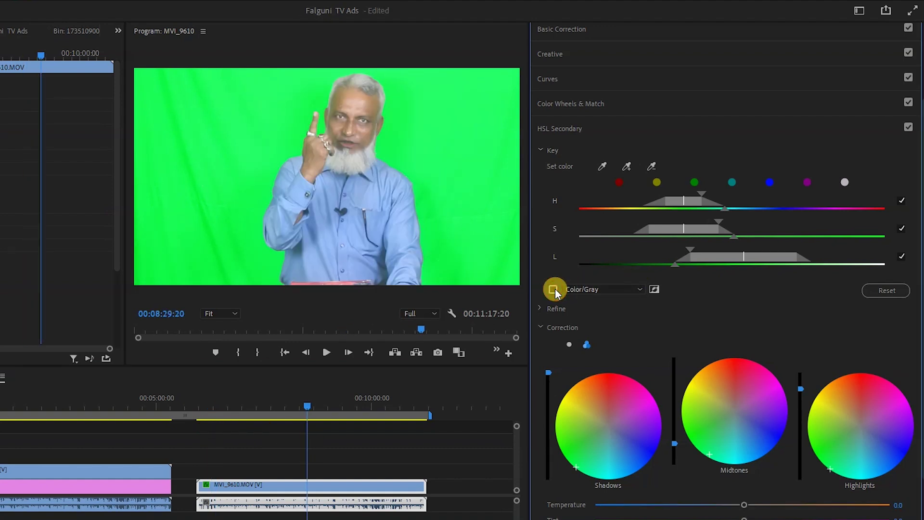
- Search the effects for "ultra" and apply Ultra Key to the corrected MVI_9610 clip on V1
left_click(464, 435)
left_click(352, 485)
scroll(571, 54, "up", 3)
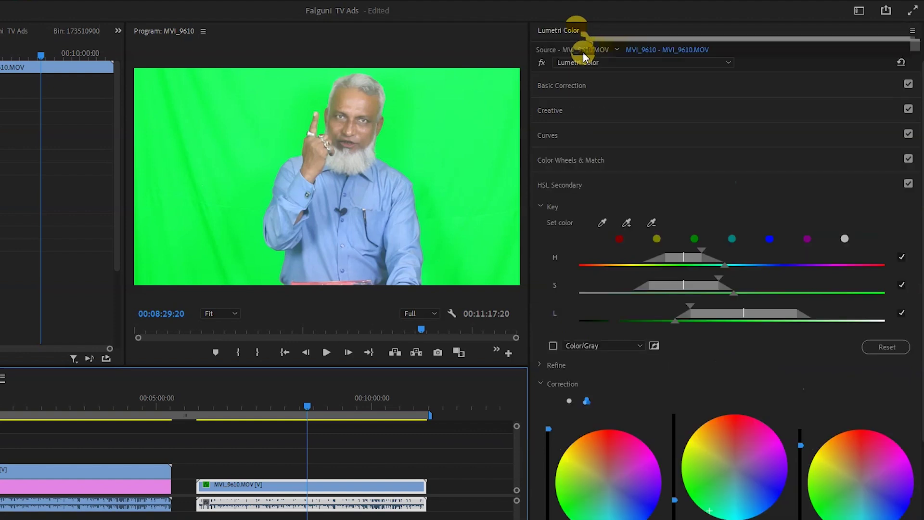
scroll(573, 30, "up", 2)
left_click(572, 30)
left_click(583, 47)
type("ultr")
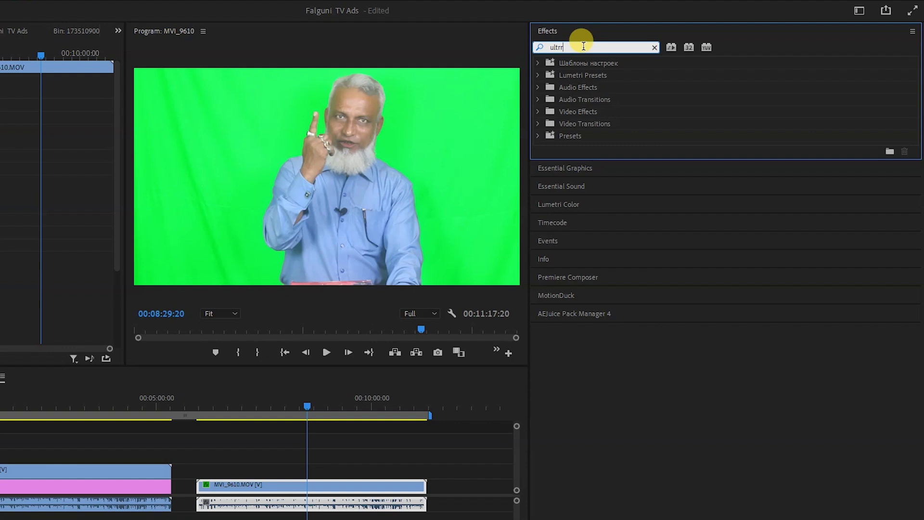
type("a")
left_click_drag(580, 155, 299, 490)
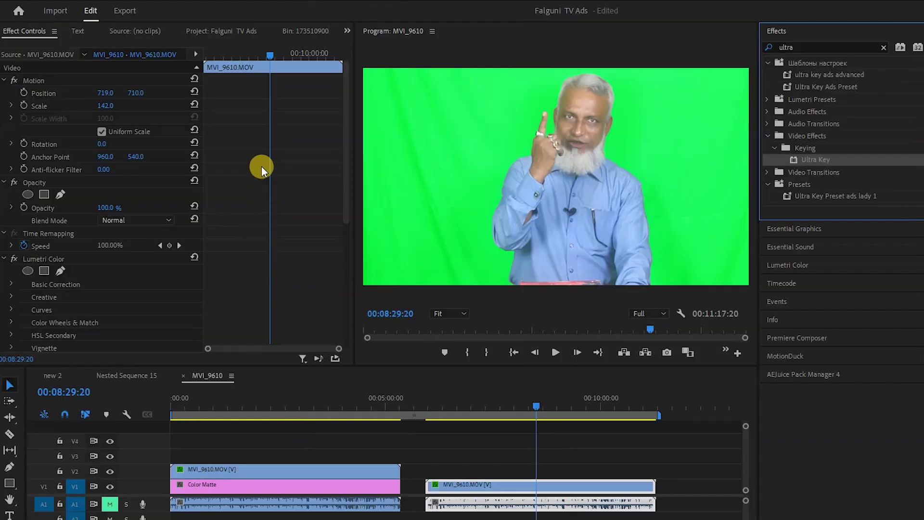
- Sample the evened green backdrop as the Ultra Key color, check the key at 00:09:58:14, and save the project
scroll(28, 158, "down", 5)
left_click(118, 192)
left_click(526, 107)
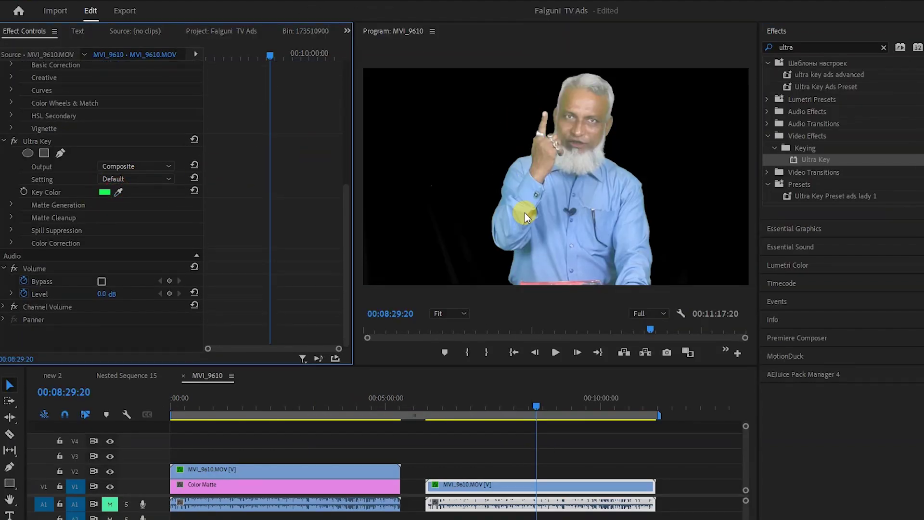
left_click_drag(534, 408, 600, 456)
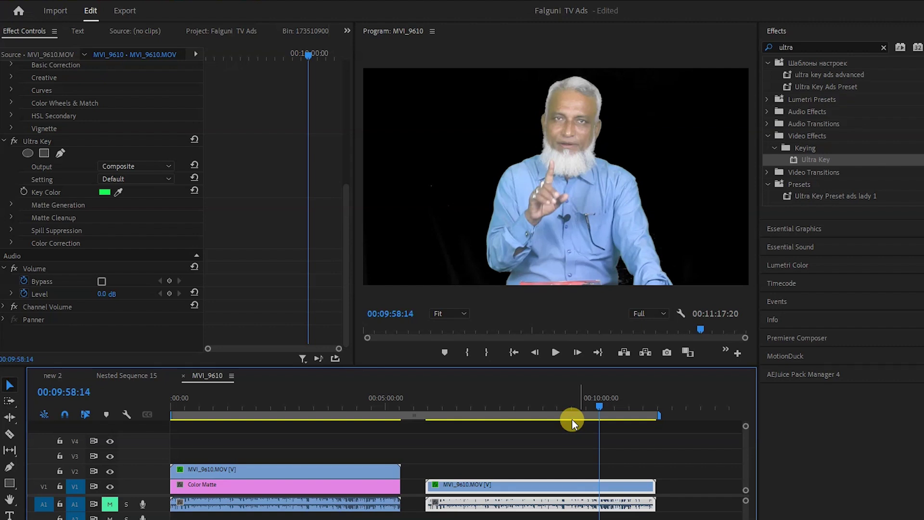
key("ctrl+s")
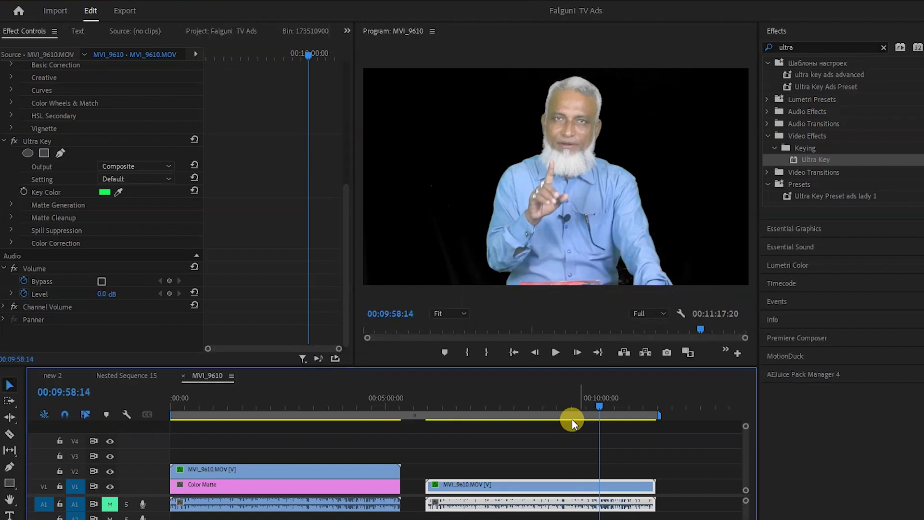